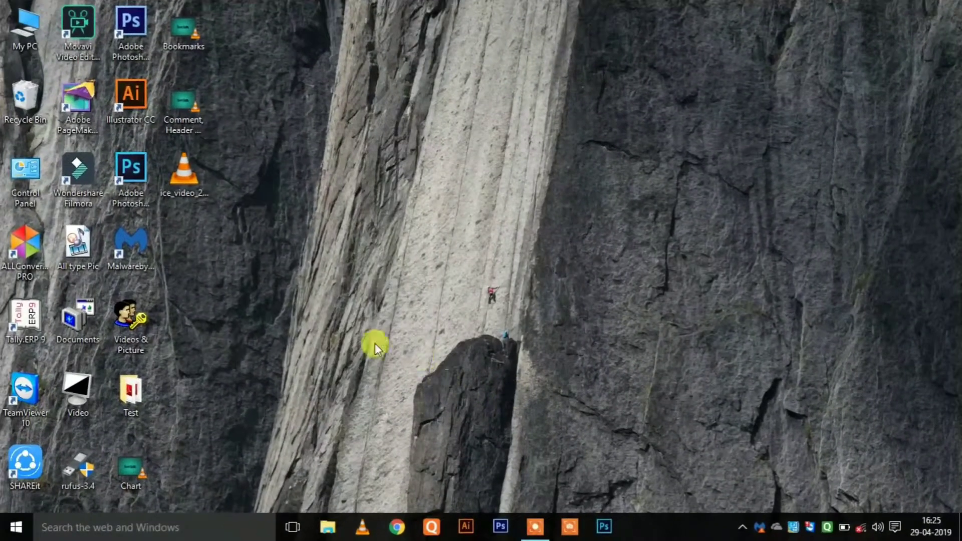
Launch Word 2013 from the Windows 10 Start menu tiles
left_click(13, 526)
scroll(295, 405, "down", 3)
scroll(295, 404, "down", 2)
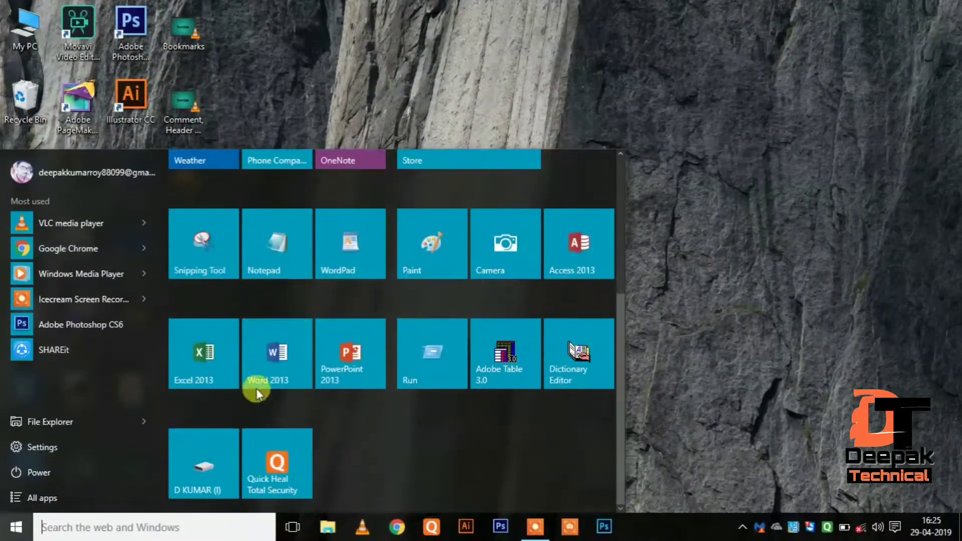
left_click(270, 363)
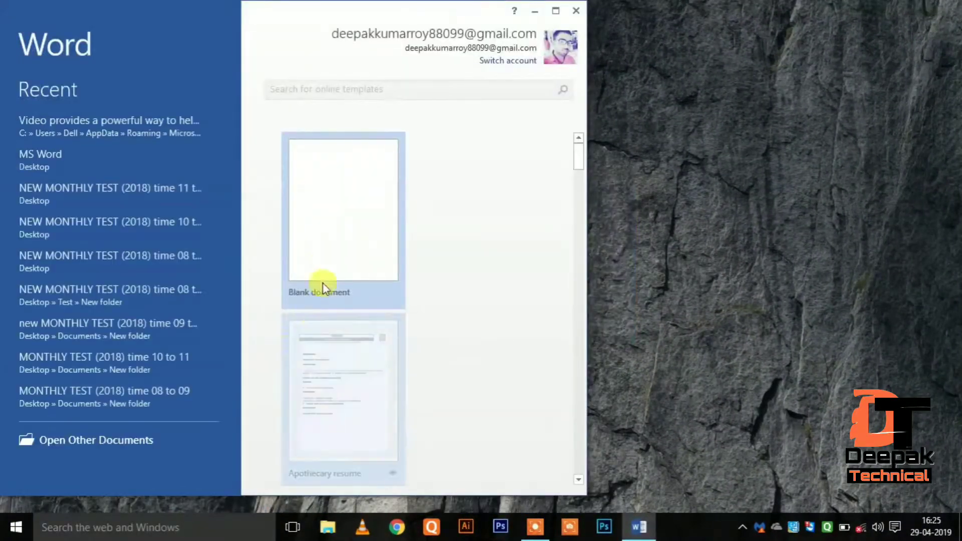
Open a maximized blank document and fill it with =rand() sample paragraphs
left_click(323, 283)
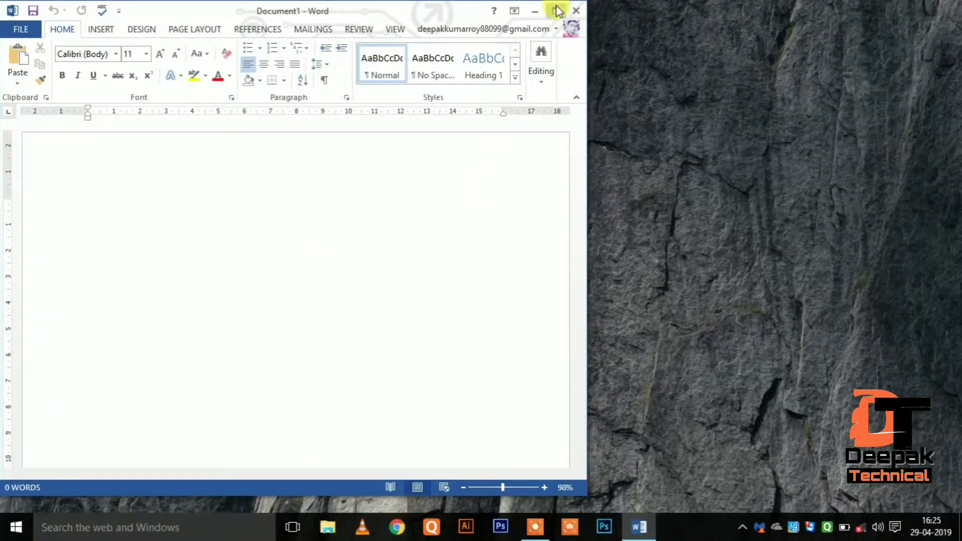
left_click(558, 10)
type("=rand()")
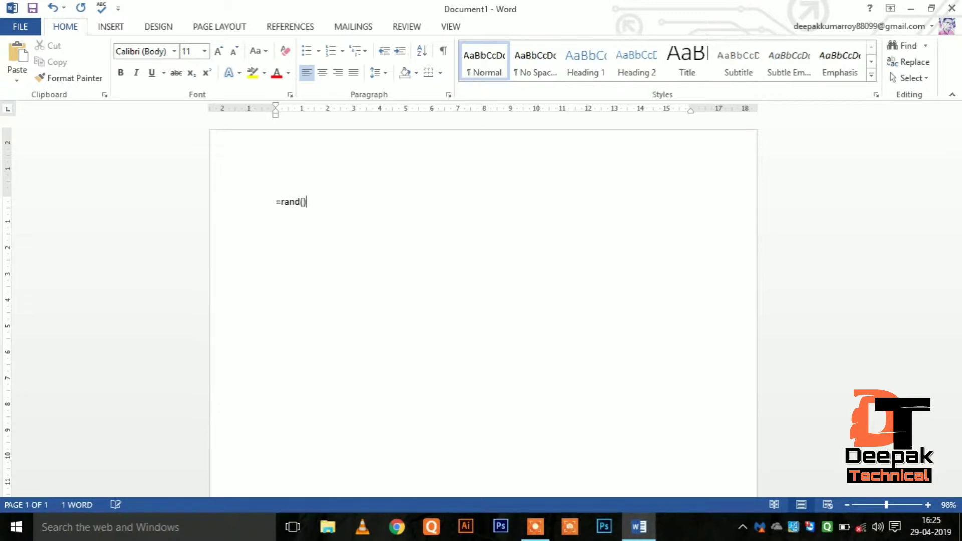
key("Return")
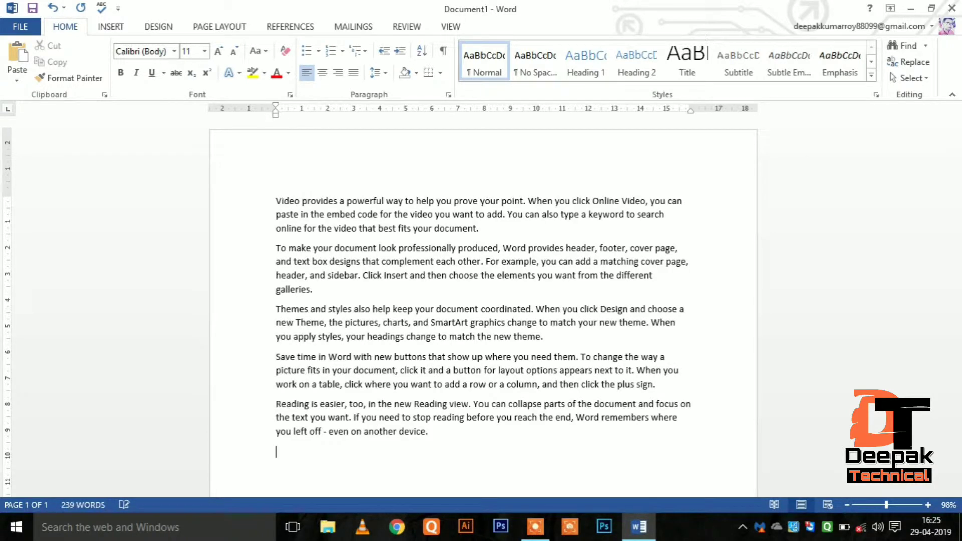
Add comments 'fgjgfjgf' on "document." and 'euryrhghhrgregheu76g7g7gu78gu78gh86hg' on "theme."
left_click(111, 26)
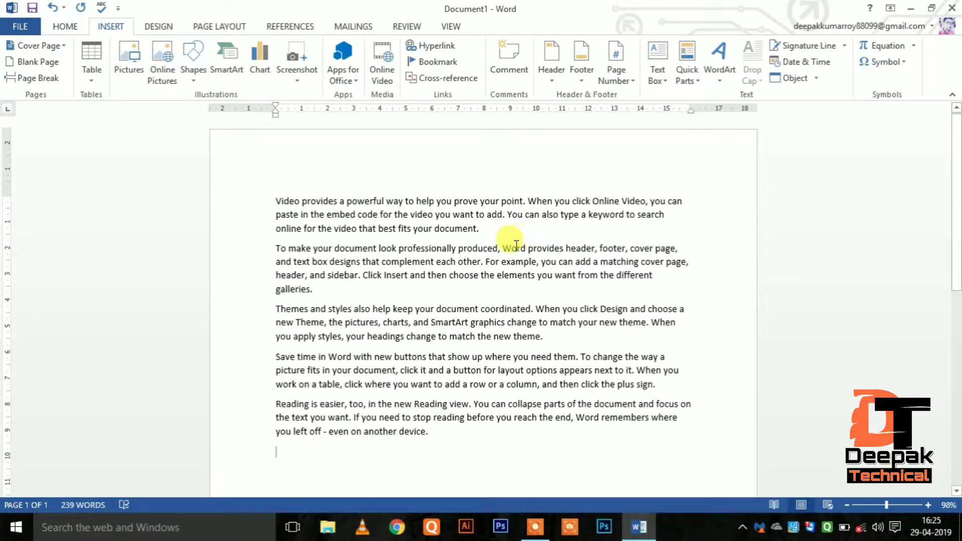
left_click_drag(480, 229, 435, 229)
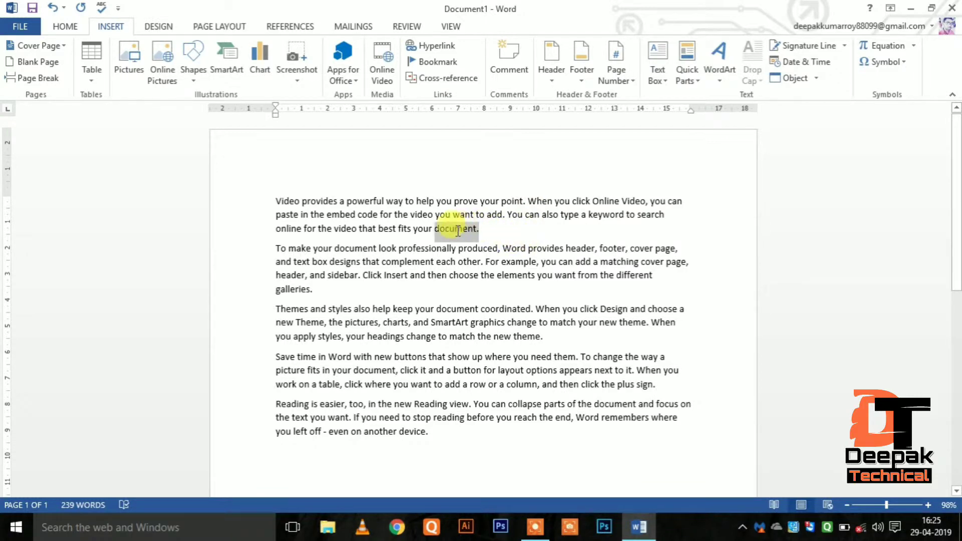
left_click(506, 62)
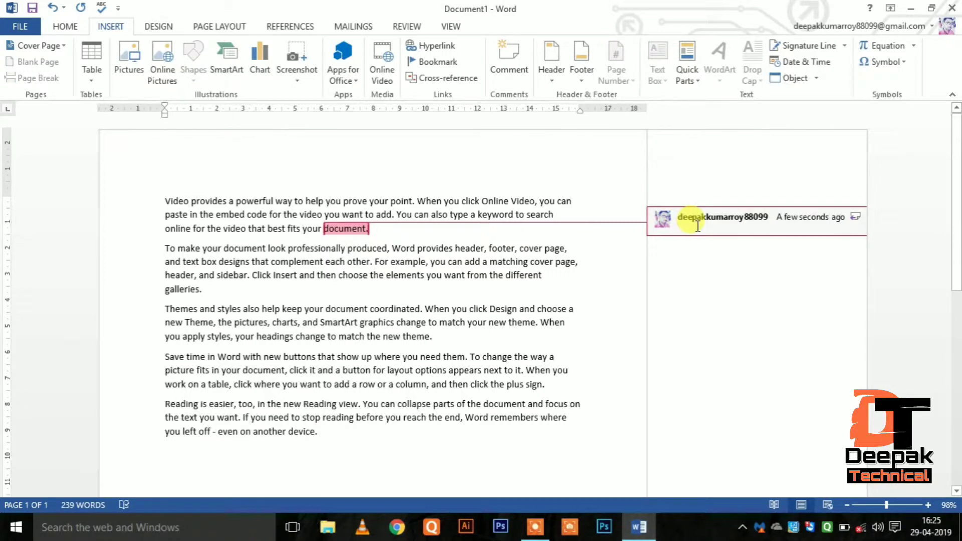
type("fgjgfjgf")
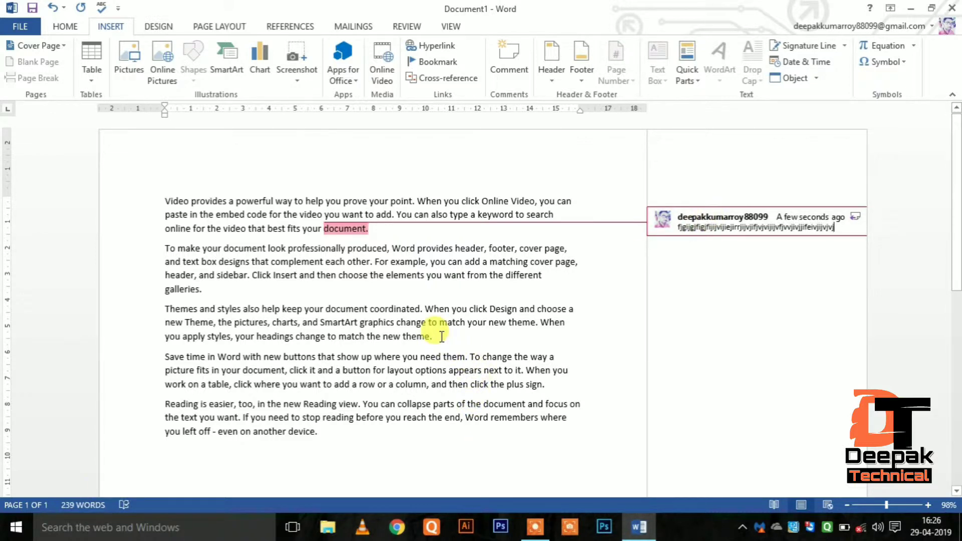
left_click_drag(442, 336, 417, 336)
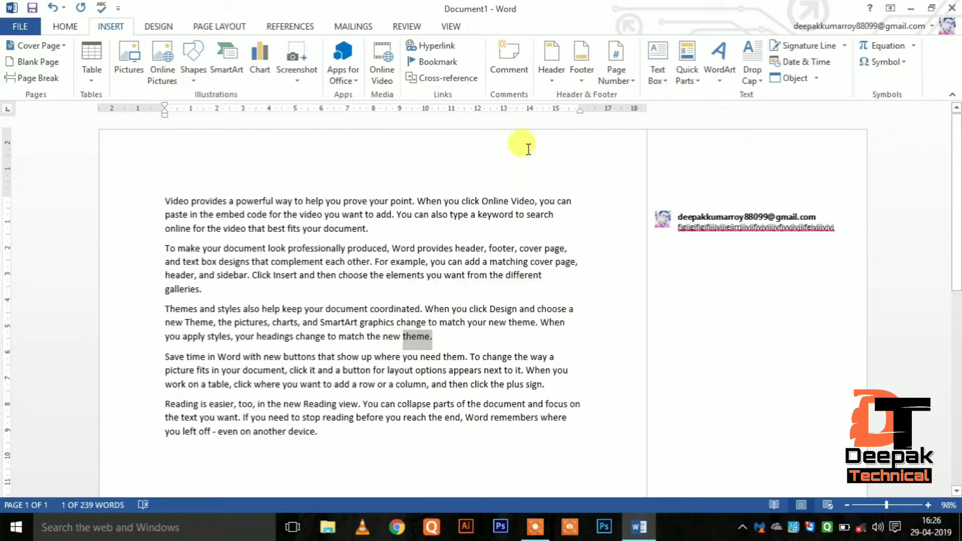
left_click(505, 59)
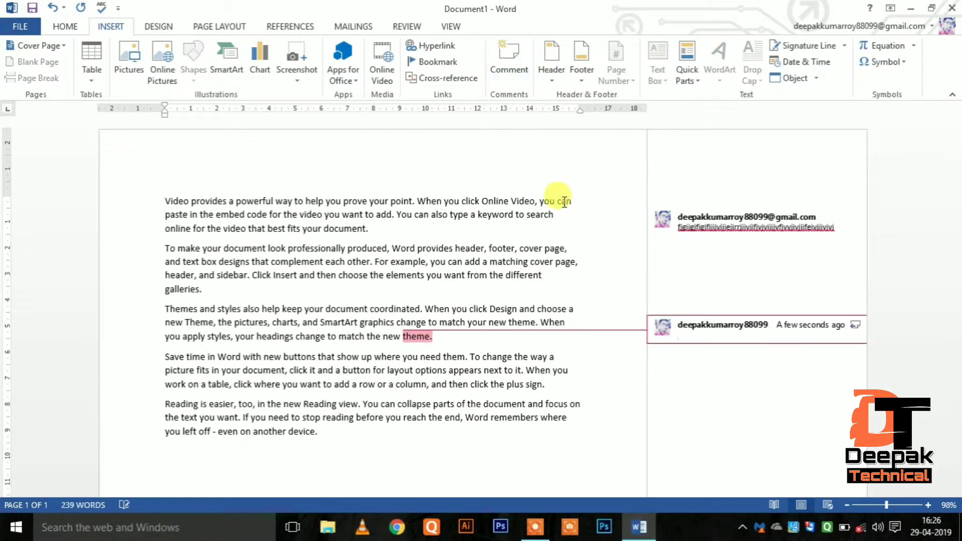
type("euryrhghhrgregheu76g7g7gu78gu78gh86hg")
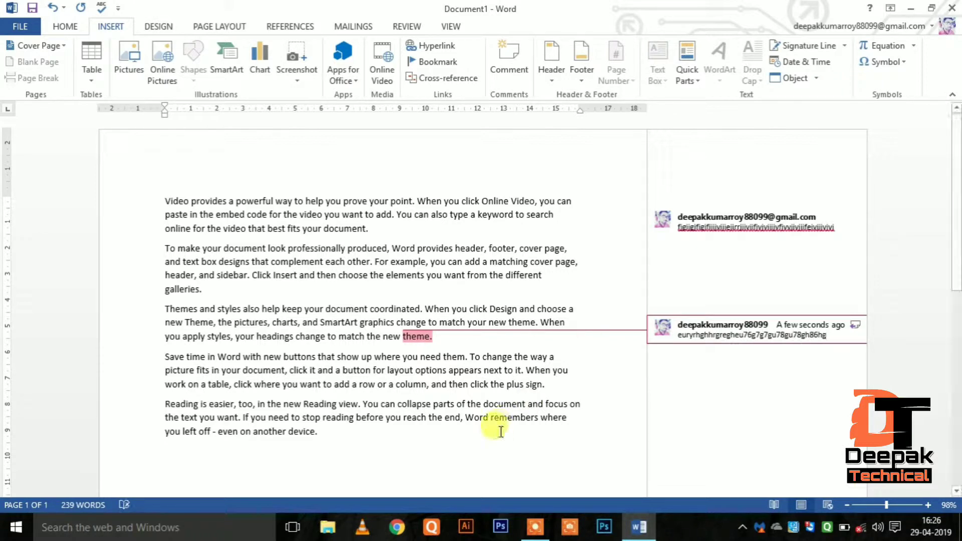
Add comment '5t,dhuygju,j' on "device.", then delete the comment on "theme."
left_click(309, 431)
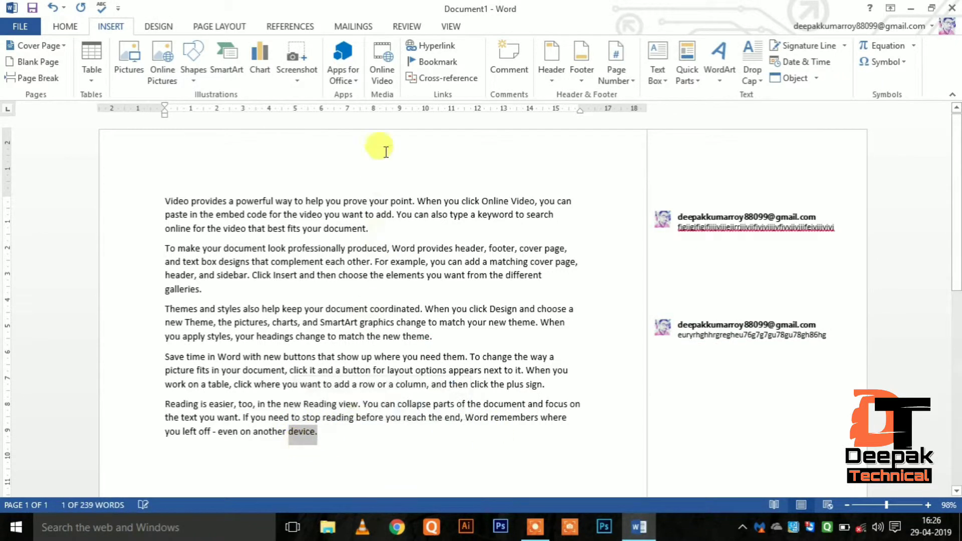
left_click(508, 58)
type("5t,dhuygju,j")
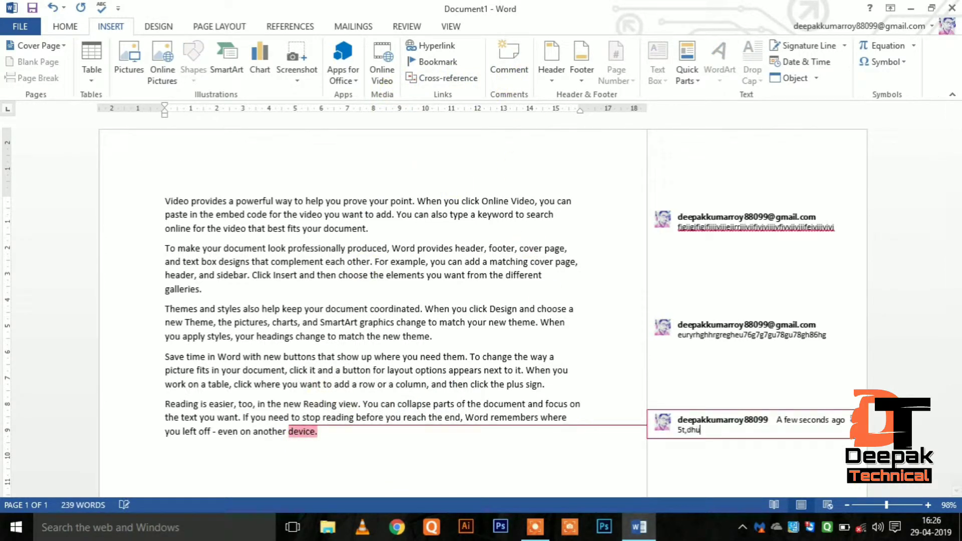
left_click(584, 273)
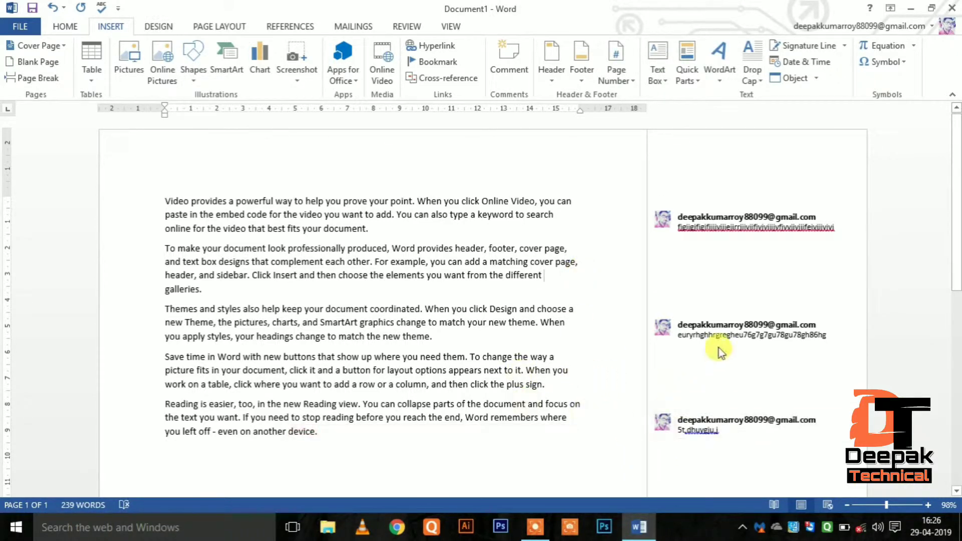
right_click(858, 326)
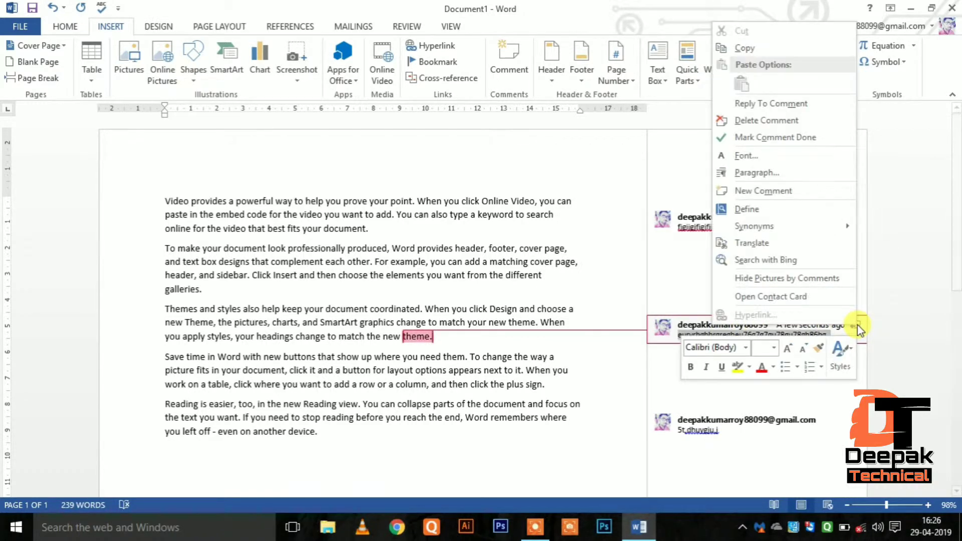
left_click(756, 121)
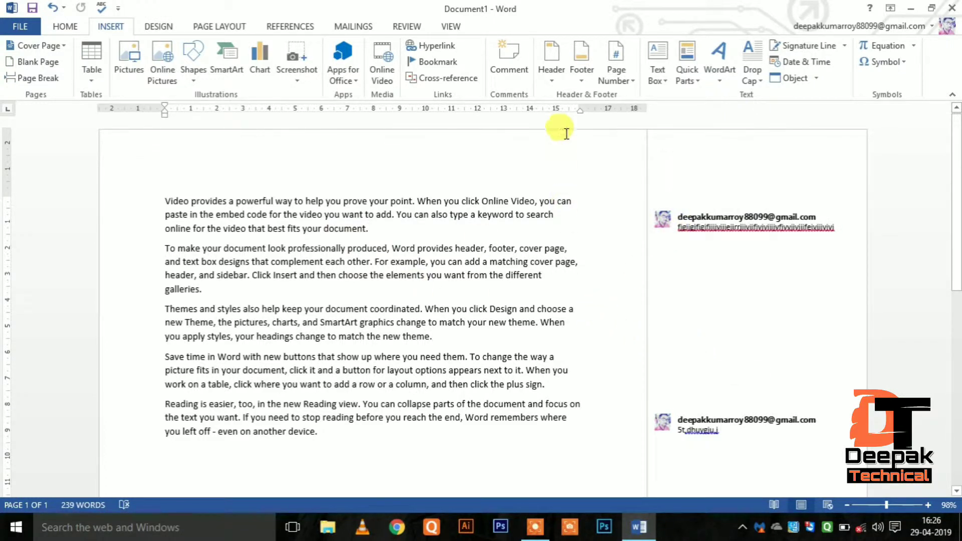
Insert the built-in Mod (Odd Page) header from the Header gallery
left_click(551, 81)
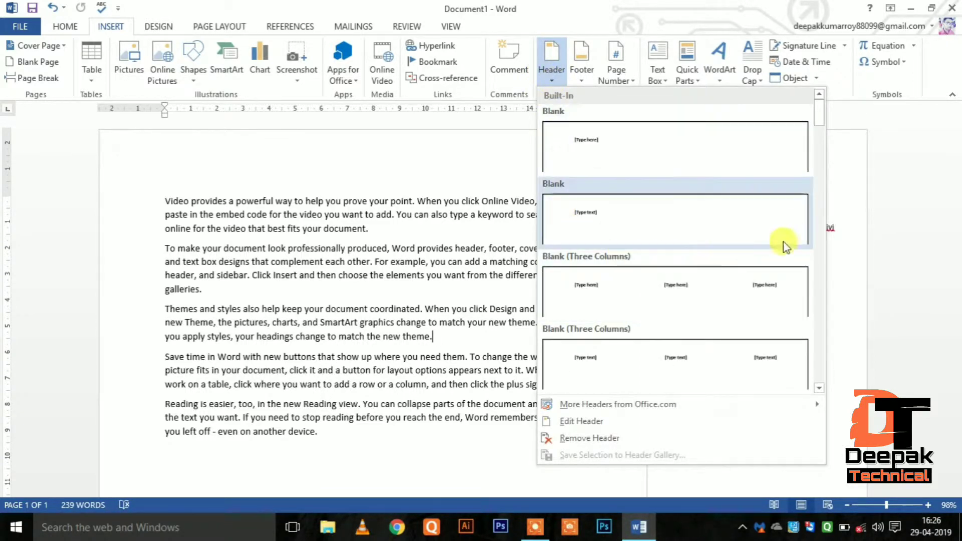
left_click_drag(819, 117, 830, 265)
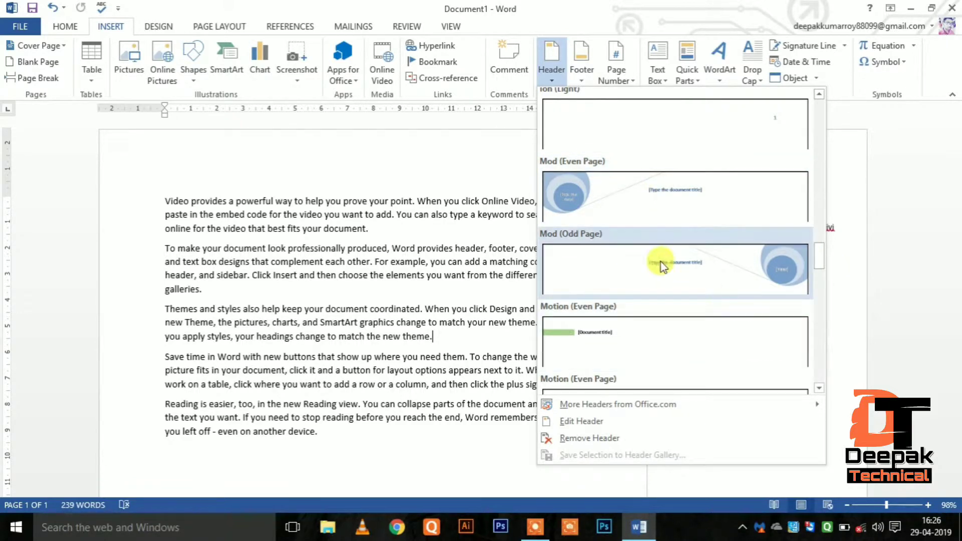
left_click(692, 262)
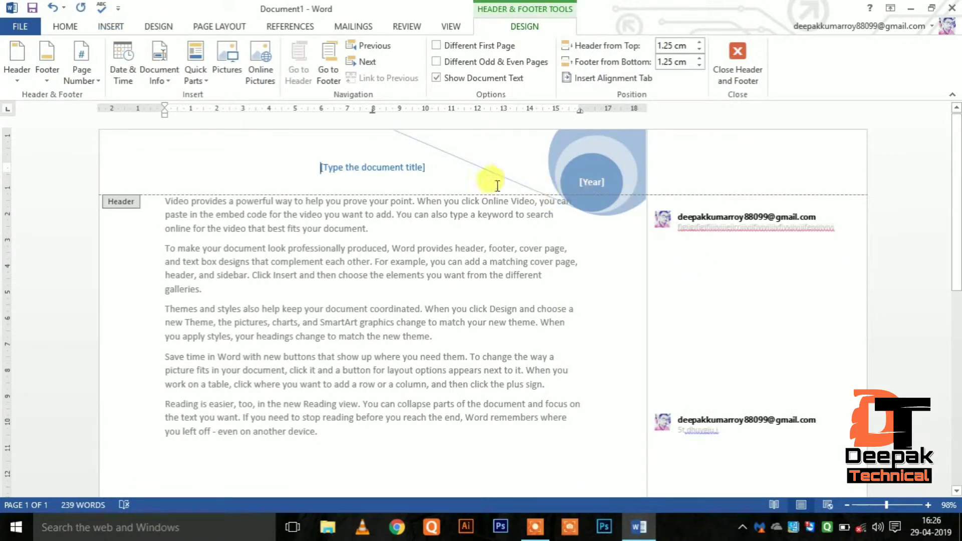
Replace the header's title placeholder with 'MS Word (Comment, Header & Footer)'
left_click(379, 170)
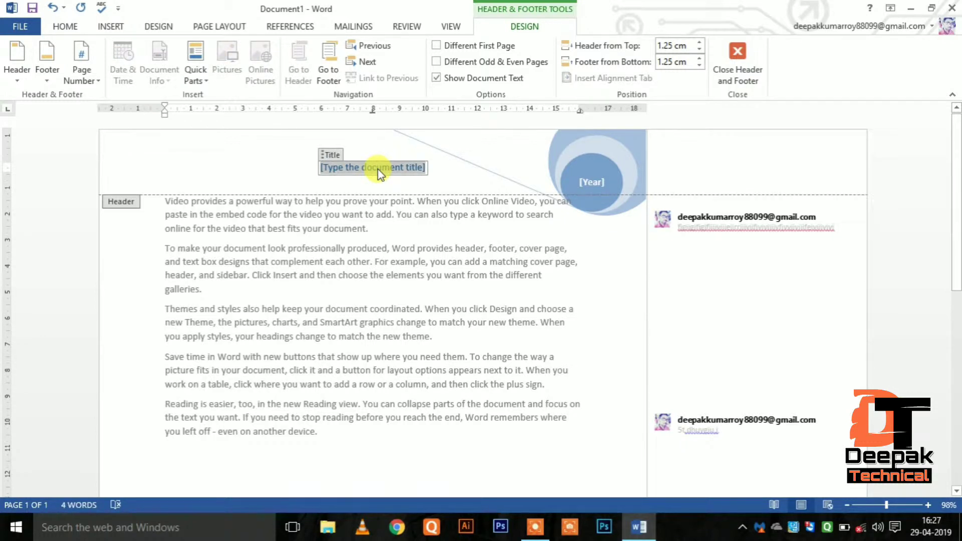
type("MS")
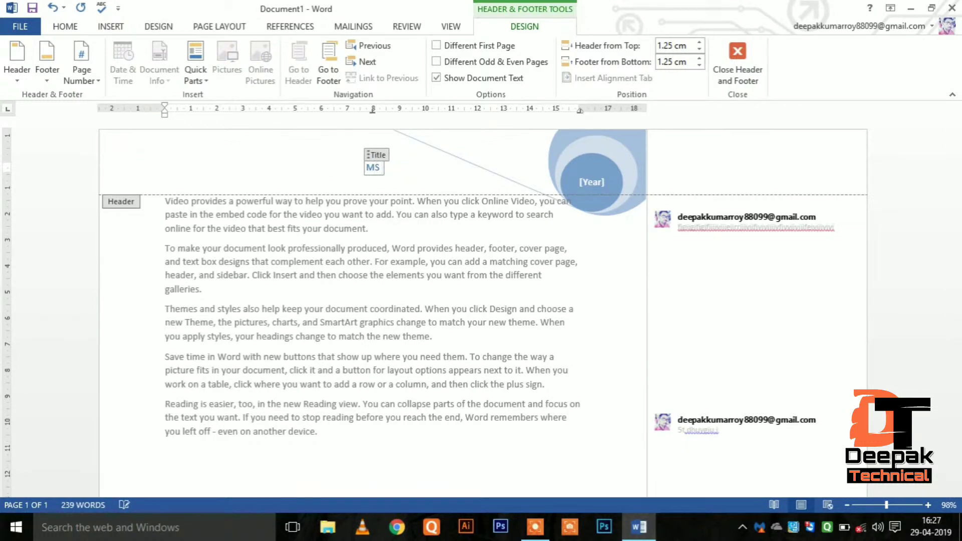
type(" Wod")
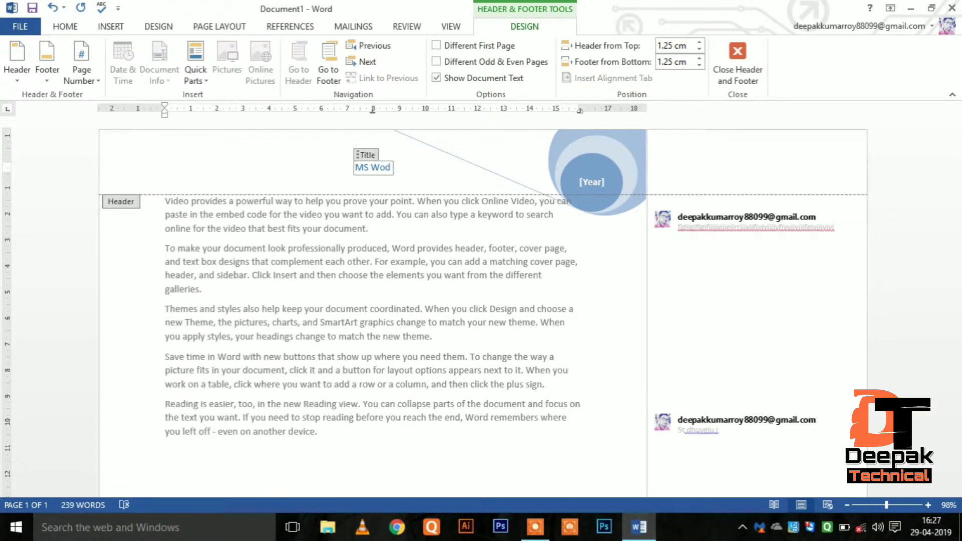
key("BackSpace")
type("rd (")
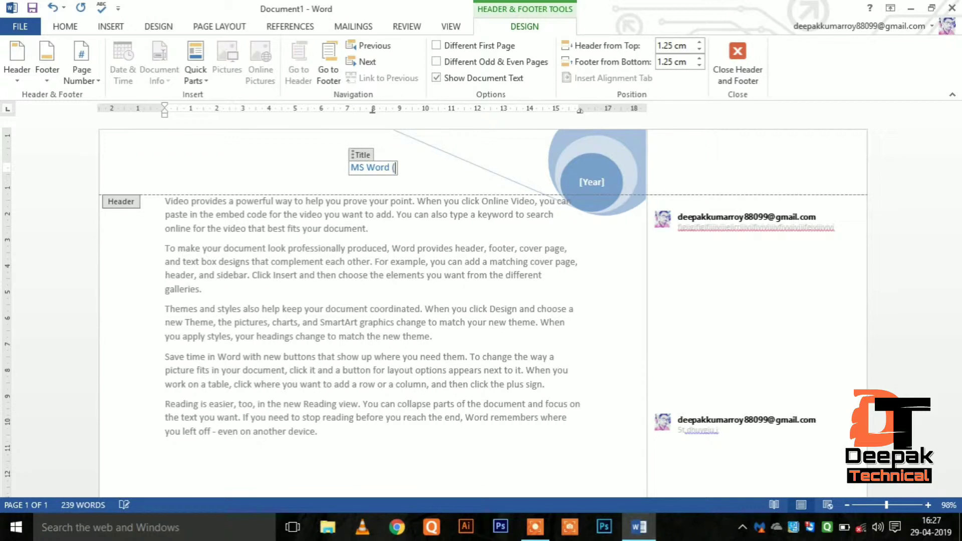
type("Co")
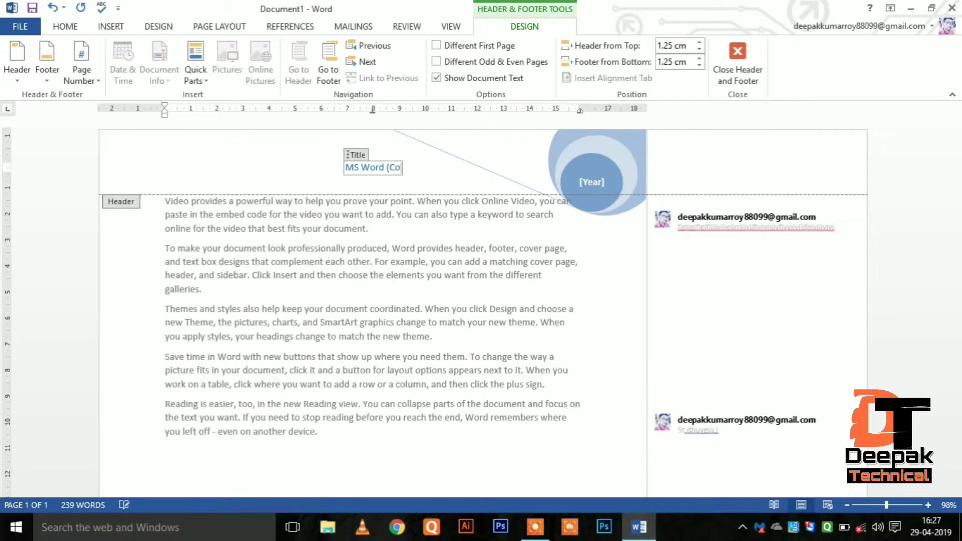
type("mment,")
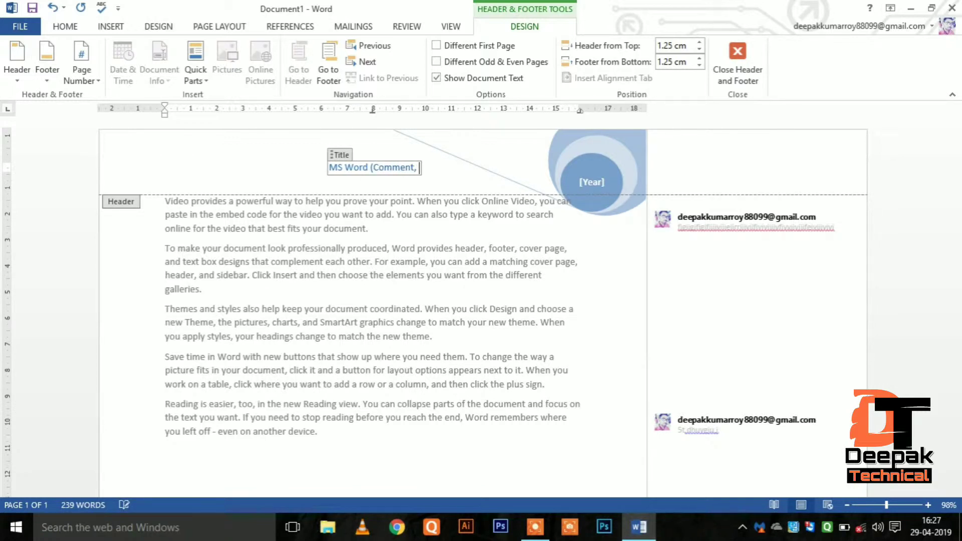
type(" Hea")
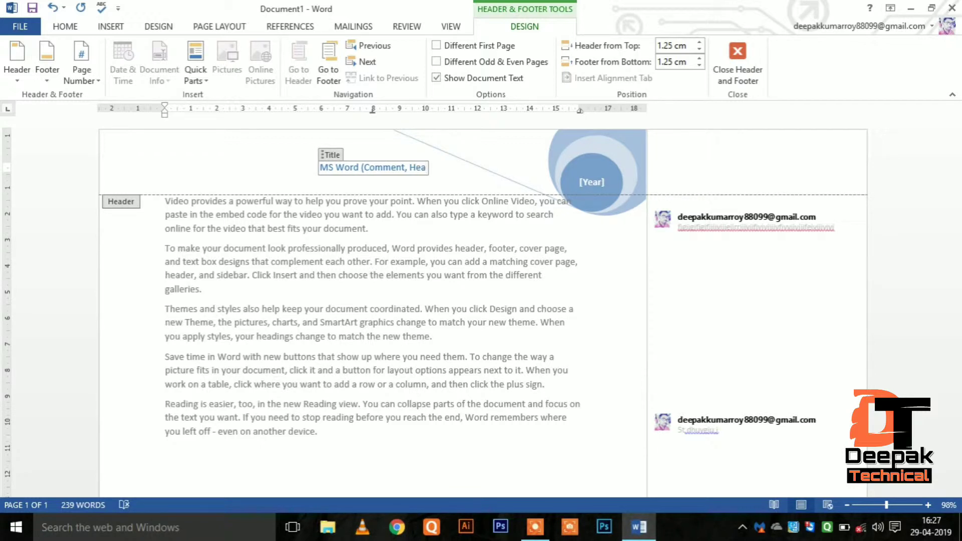
type("der")
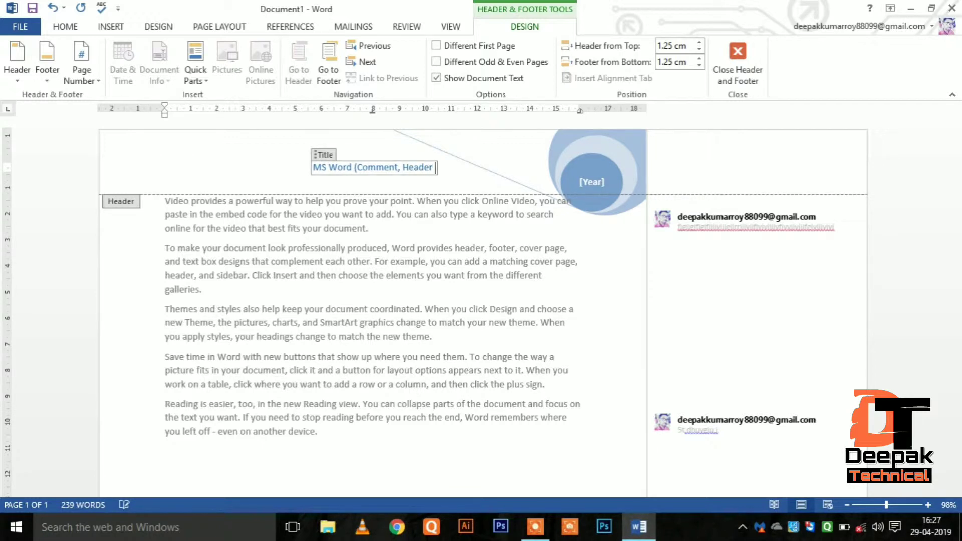
type("&")
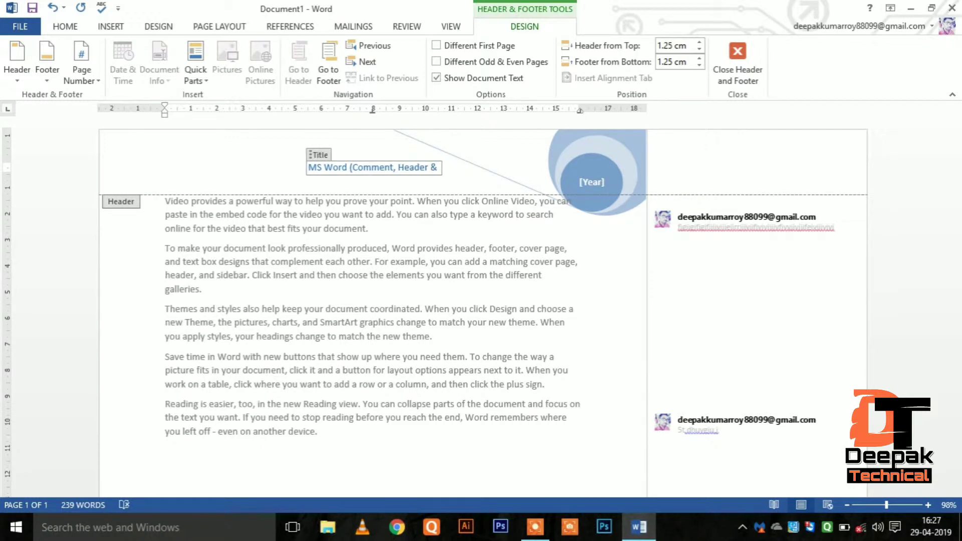
type(" Footer")
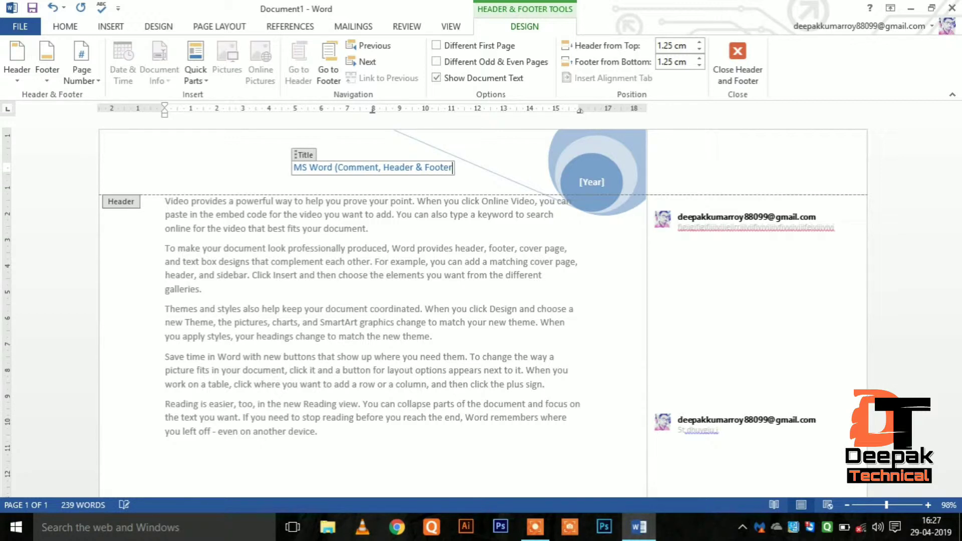
type(")")
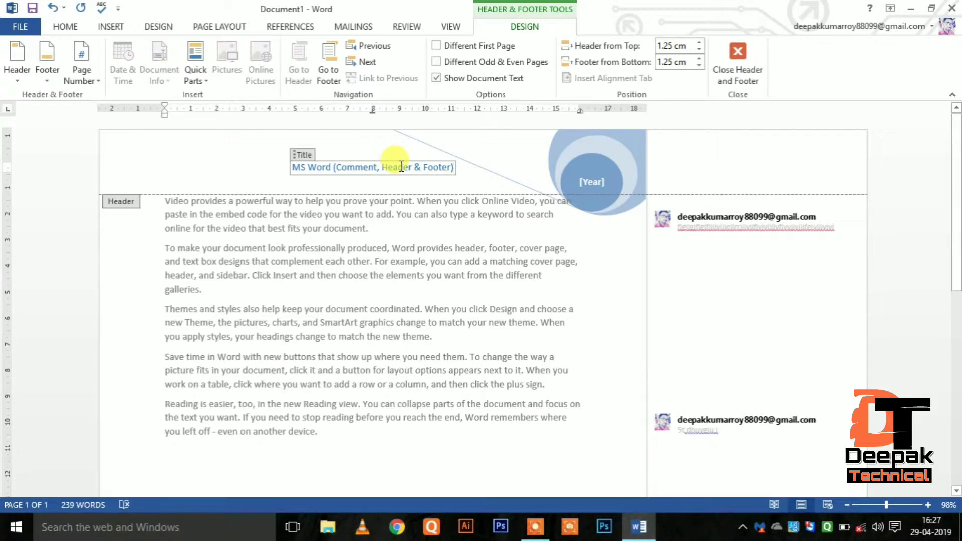
Select the header title and grow its font to 24 pt
left_click_drag(454, 167, 293, 167)
left_click(65, 26)
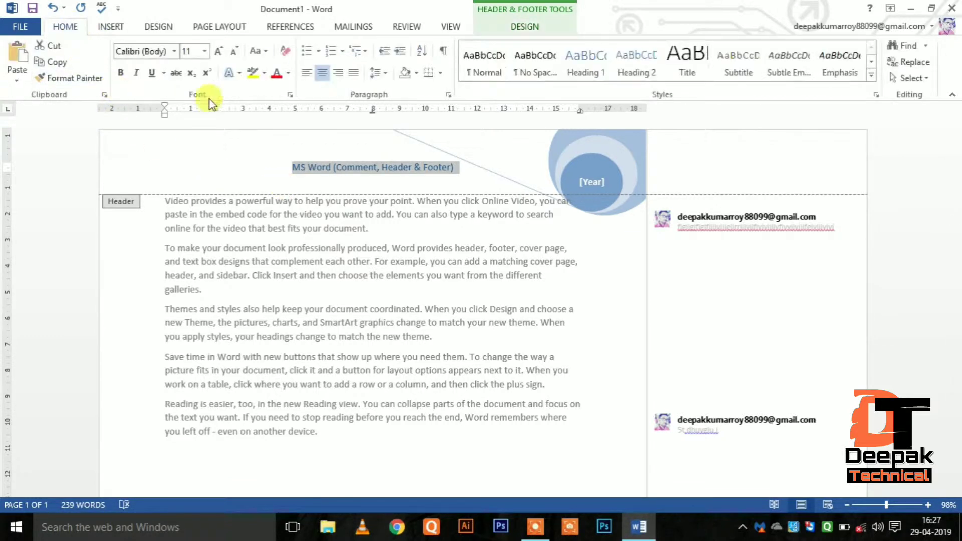
left_click(224, 50)
left_click(224, 49)
left_click(224, 49)
left_click(223, 49)
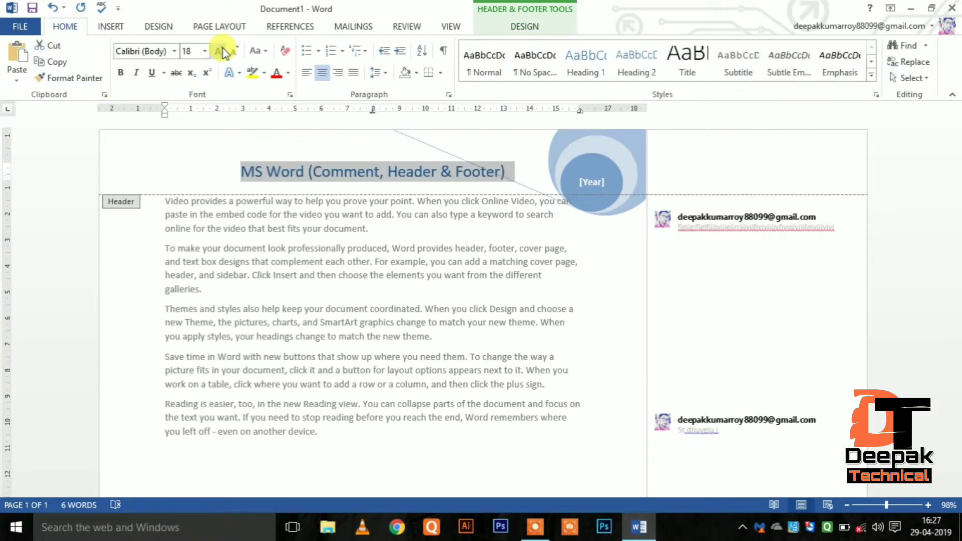
left_click(223, 49)
left_click(223, 49)
left_click(224, 49)
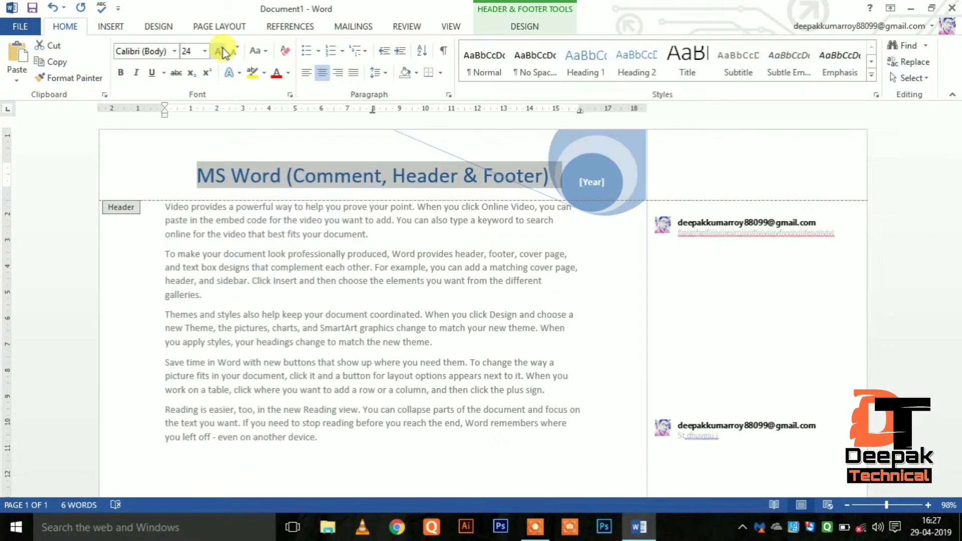
Make the title bold with a shadowed text effect and yellow highlight
left_click(121, 73)
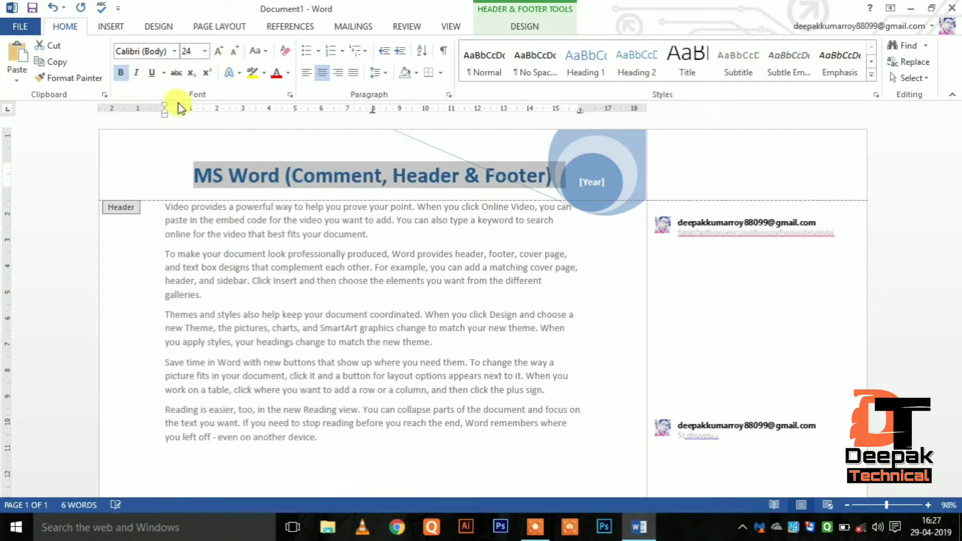
left_click(231, 73)
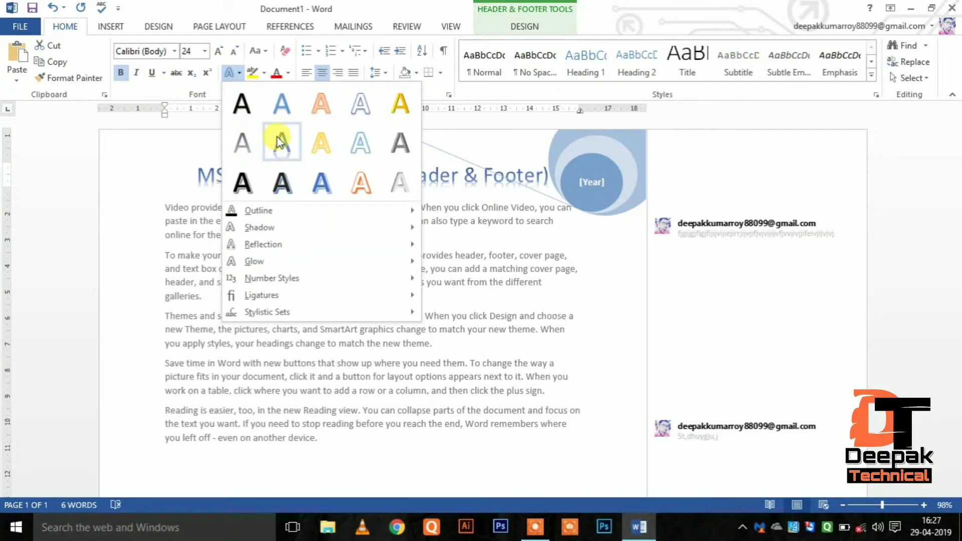
left_click(289, 191)
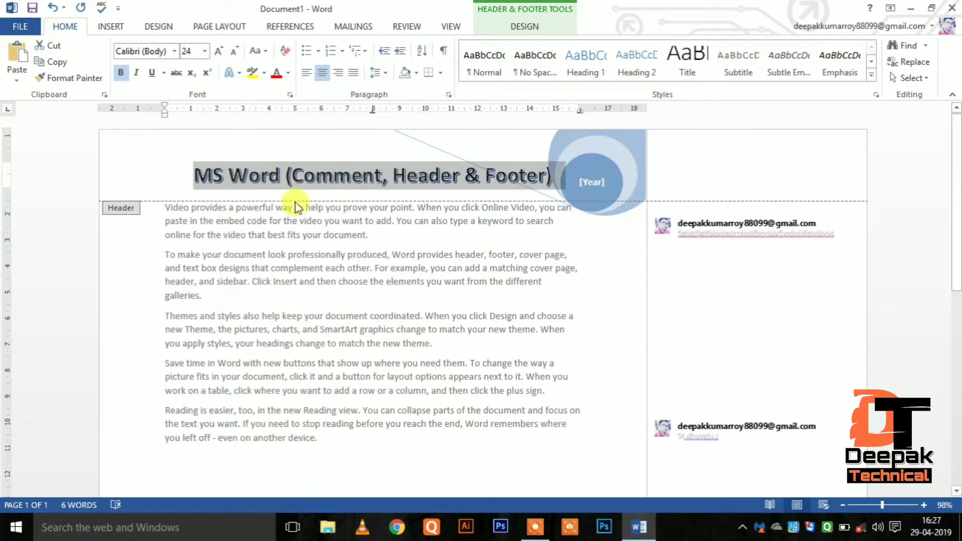
left_click(264, 73)
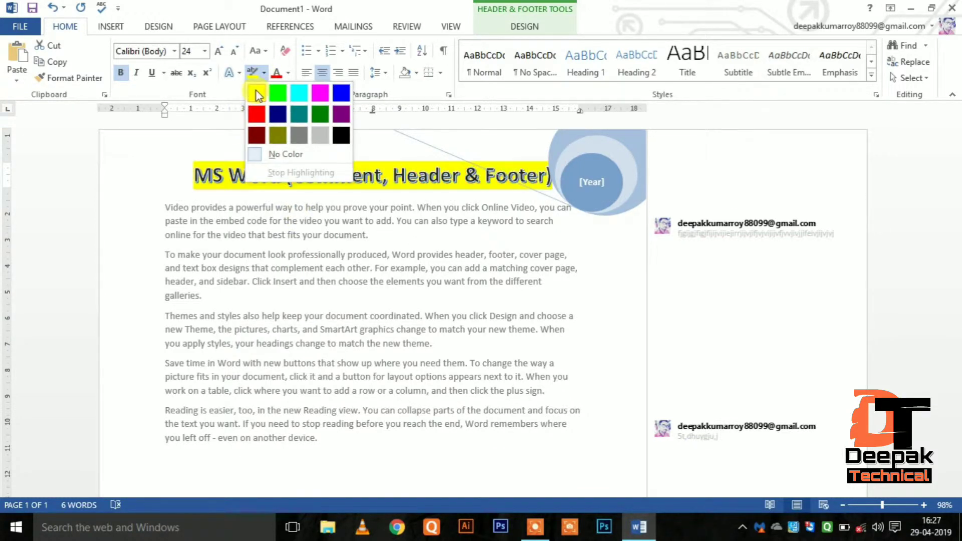
left_click(257, 91)
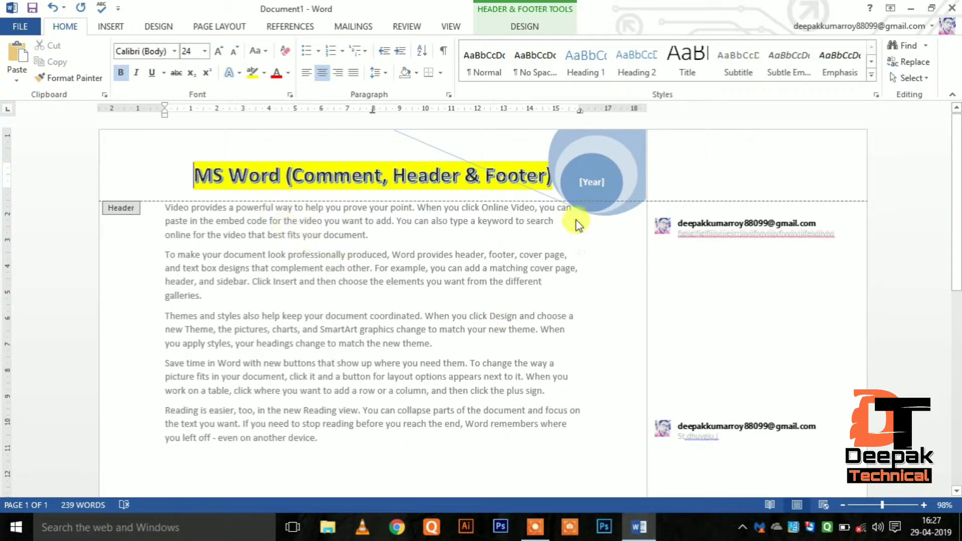
left_click(585, 184)
left_click(622, 145)
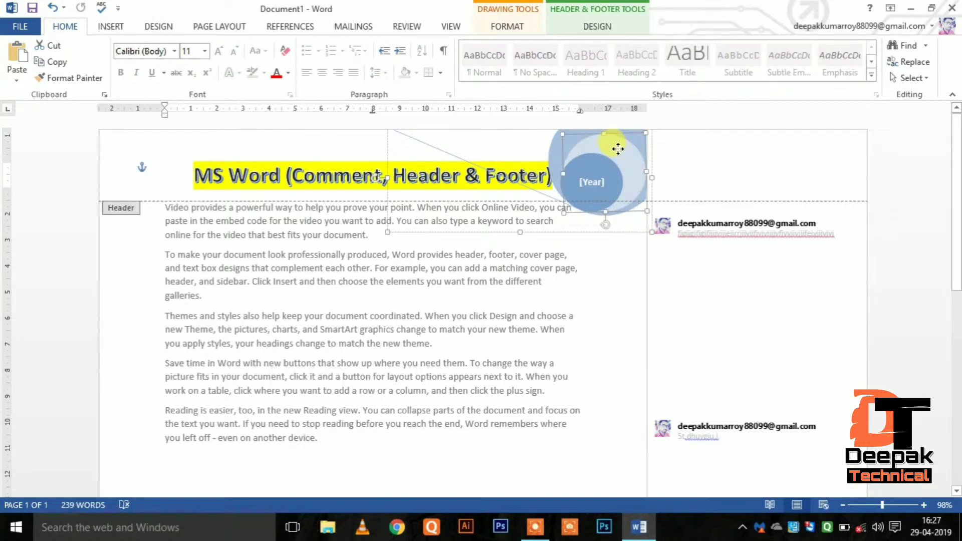
Nudge the outer header circle up-right and fill it red
left_click_drag(619, 149, 625, 148)
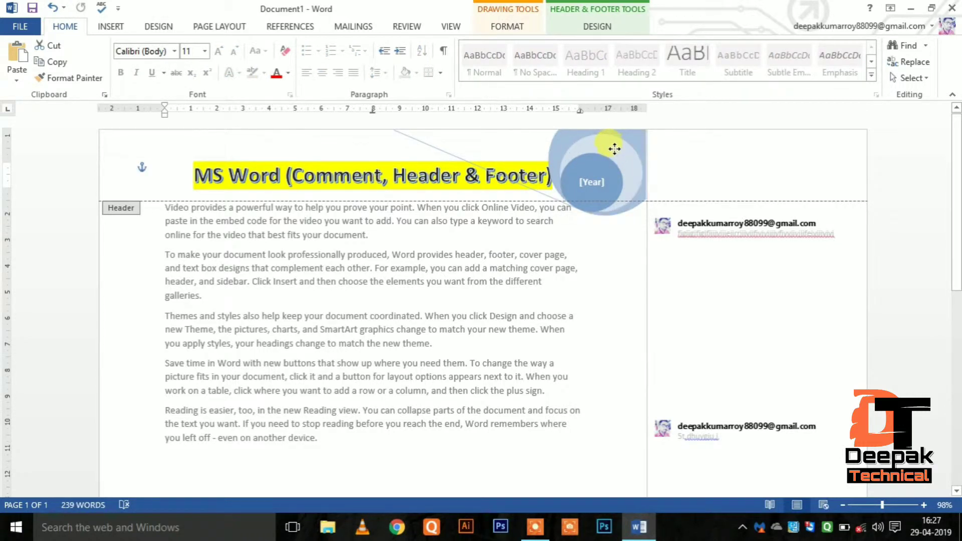
left_click(508, 27)
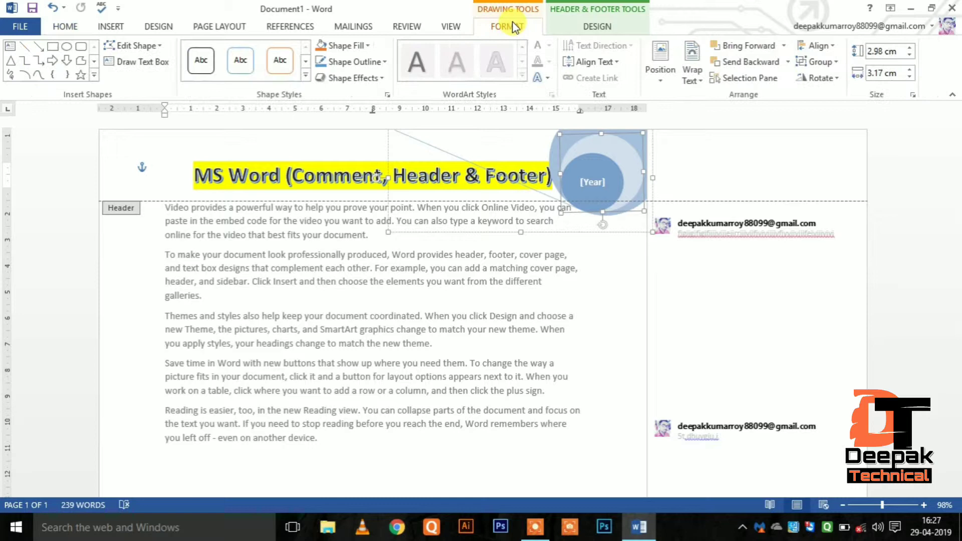
left_click(360, 47)
left_click(334, 154)
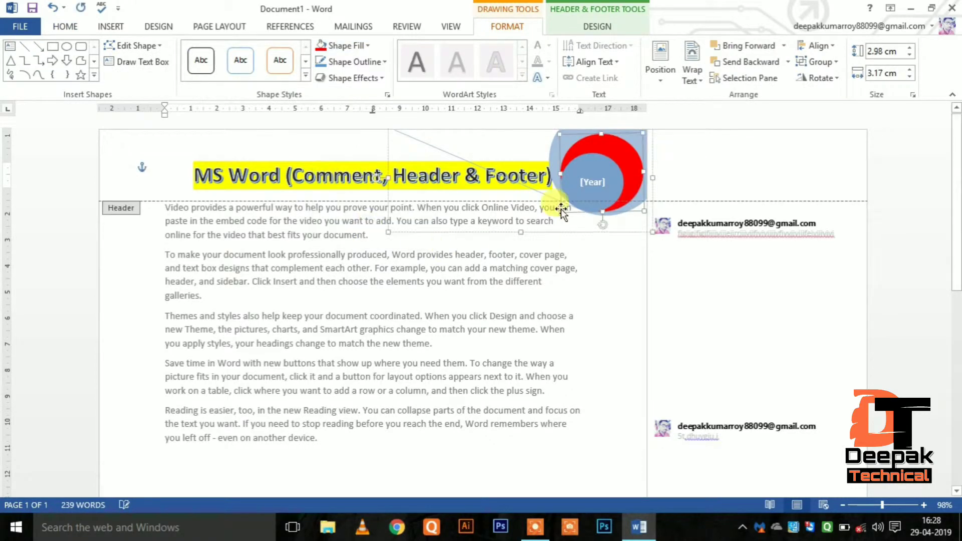
Fill the inner [Year] circle light blue
left_click(598, 178)
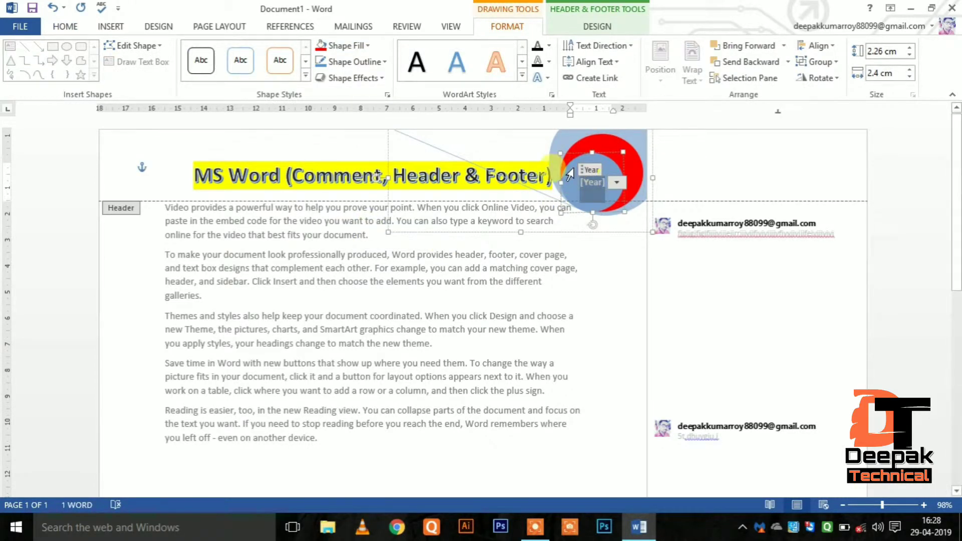
left_click(350, 46)
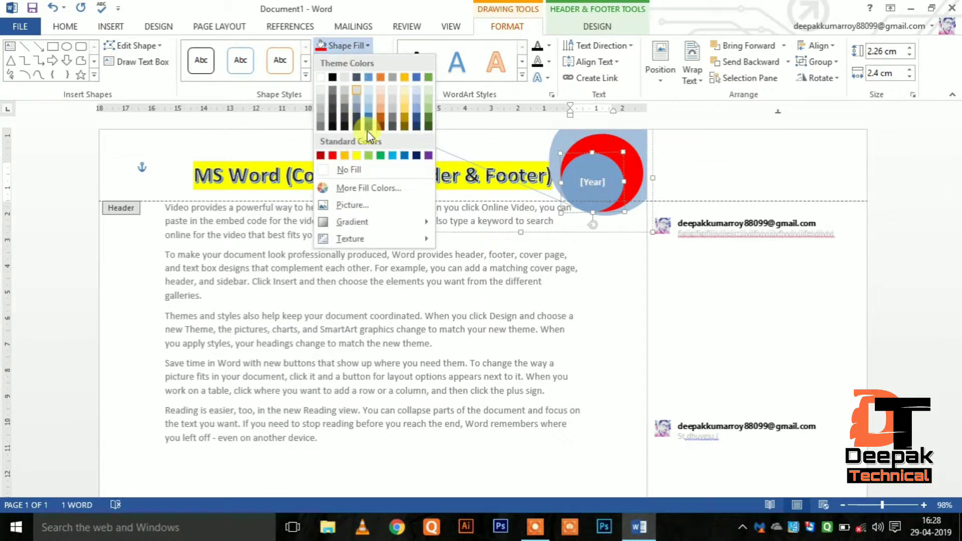
left_click(380, 155)
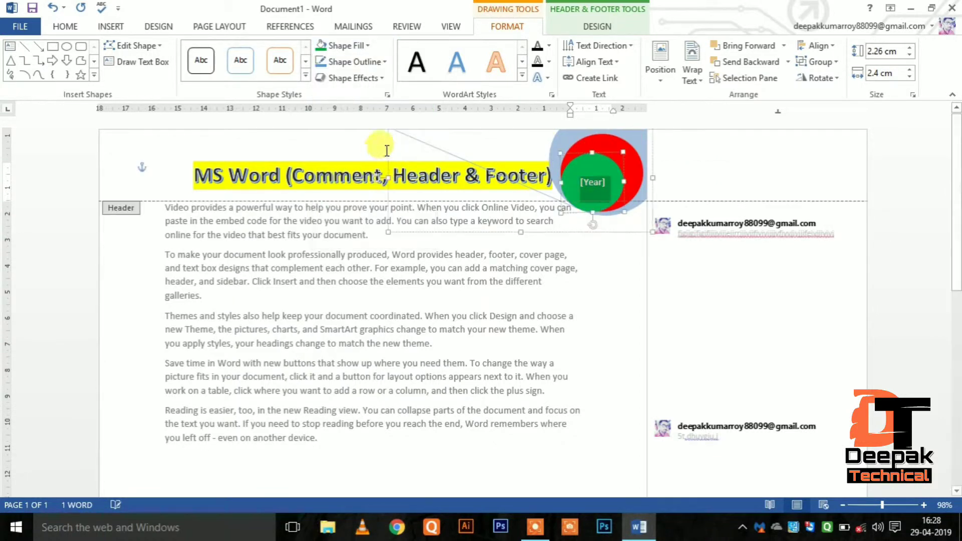
left_click(366, 46)
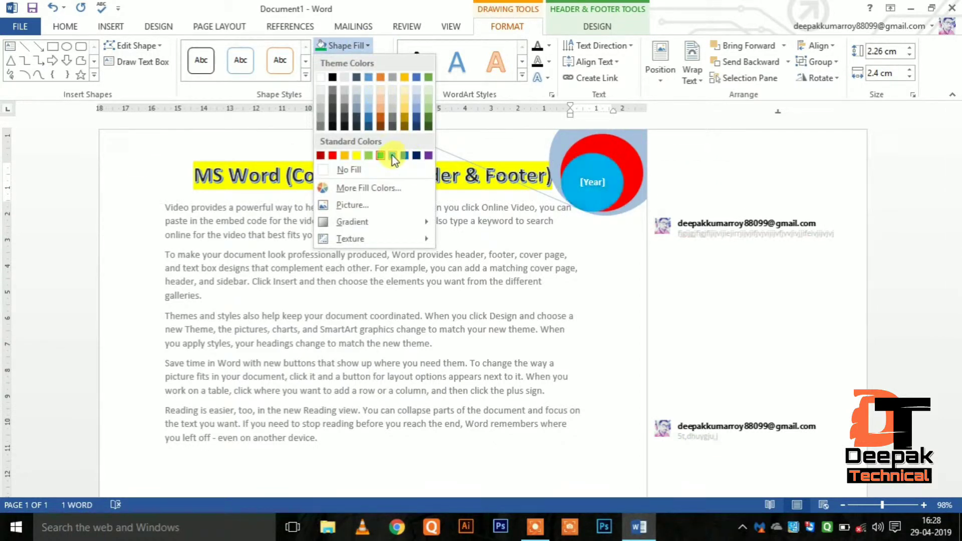
left_click(391, 155)
Fill the large backing shape dark blue and shift the [Year] circle slightly left
left_click(584, 168)
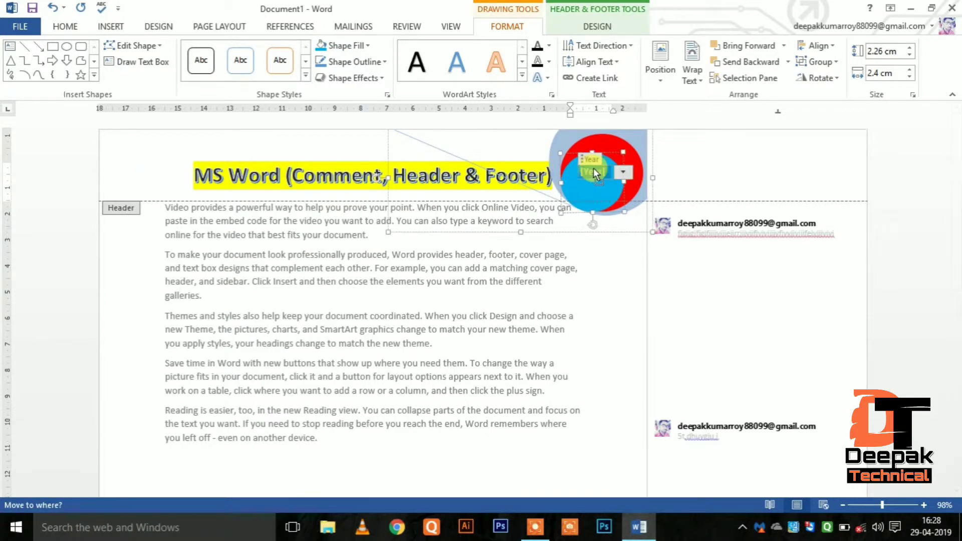
left_click(623, 144)
left_click(638, 136)
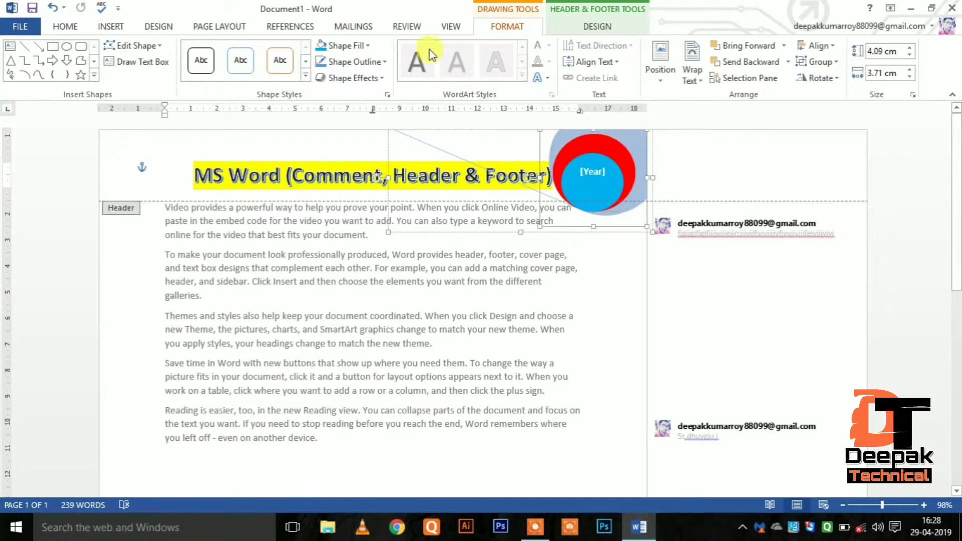
left_click(345, 46)
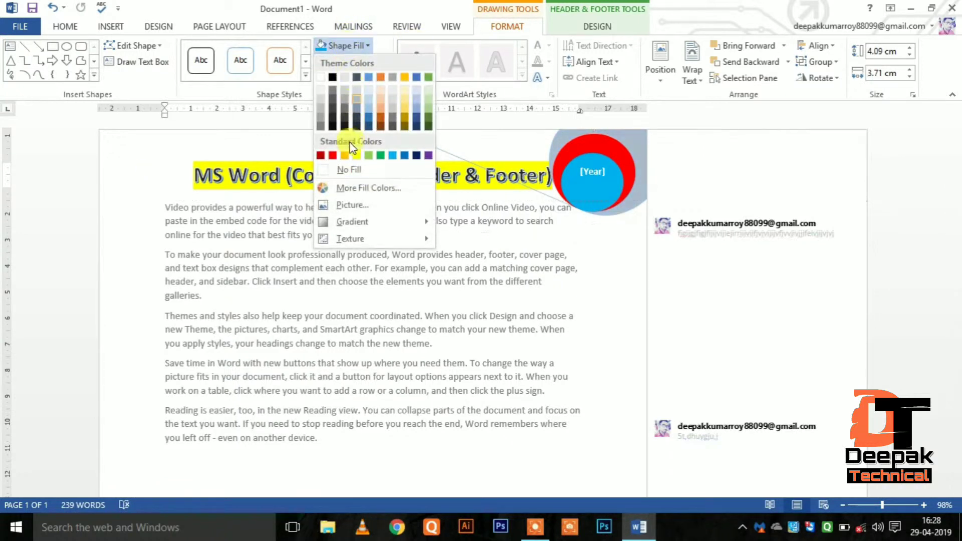
left_click(416, 155)
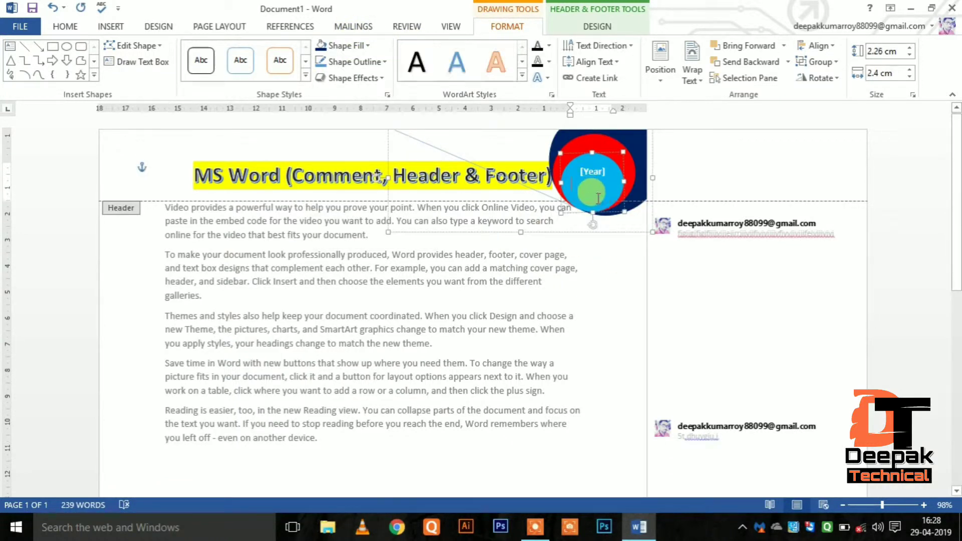
left_click_drag(601, 194, 595, 193)
left_click(600, 272)
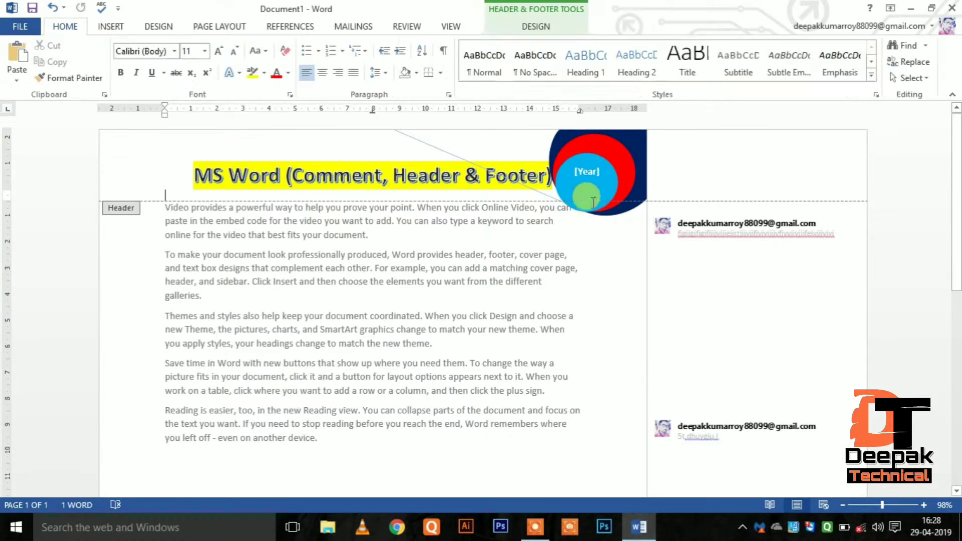
left_click(614, 174)
left_click(614, 174)
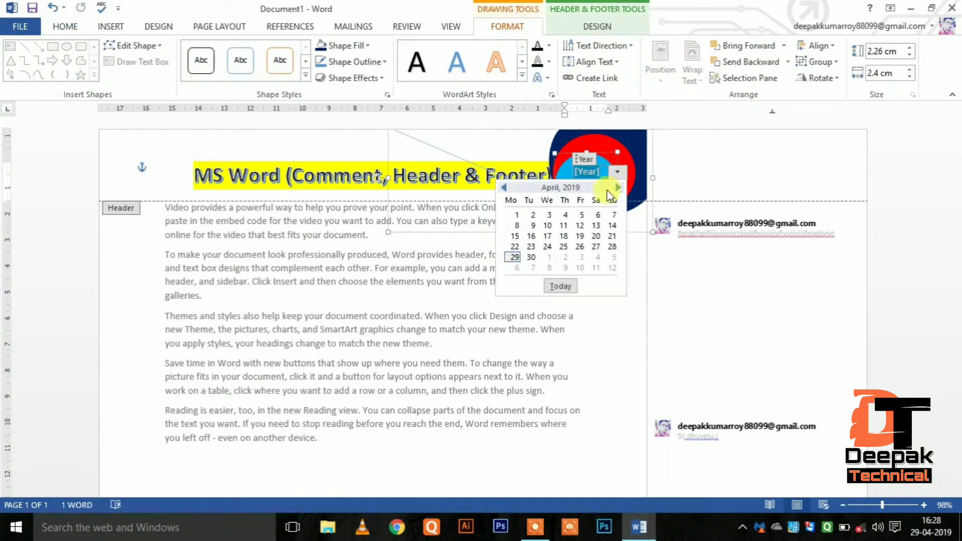
left_click(558, 283)
left_click(510, 283)
left_click(434, 300)
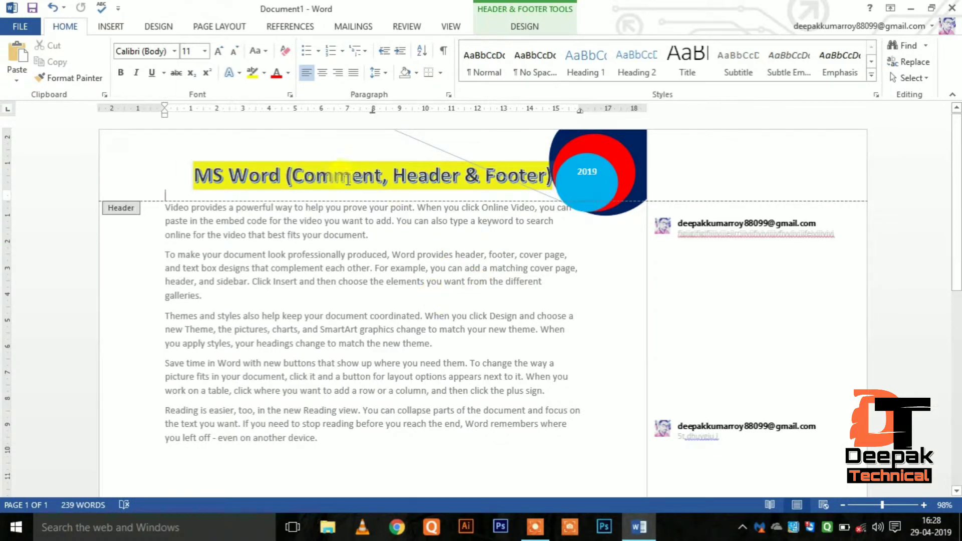
scroll(423, 288, "down", 4)
scroll(421, 288, "down", 5)
scroll(418, 289, "down", 3)
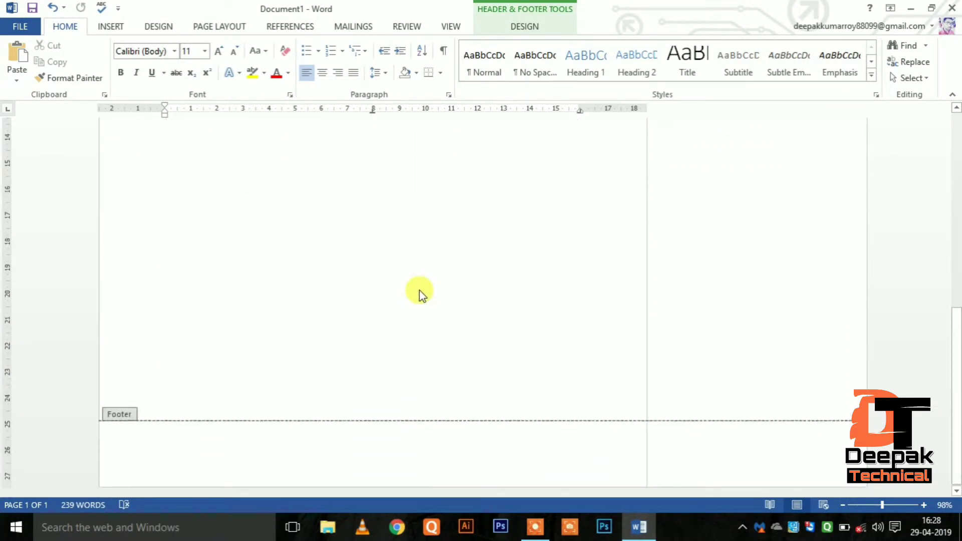
scroll(376, 364, "up", 1)
scroll(382, 361, "up", 11)
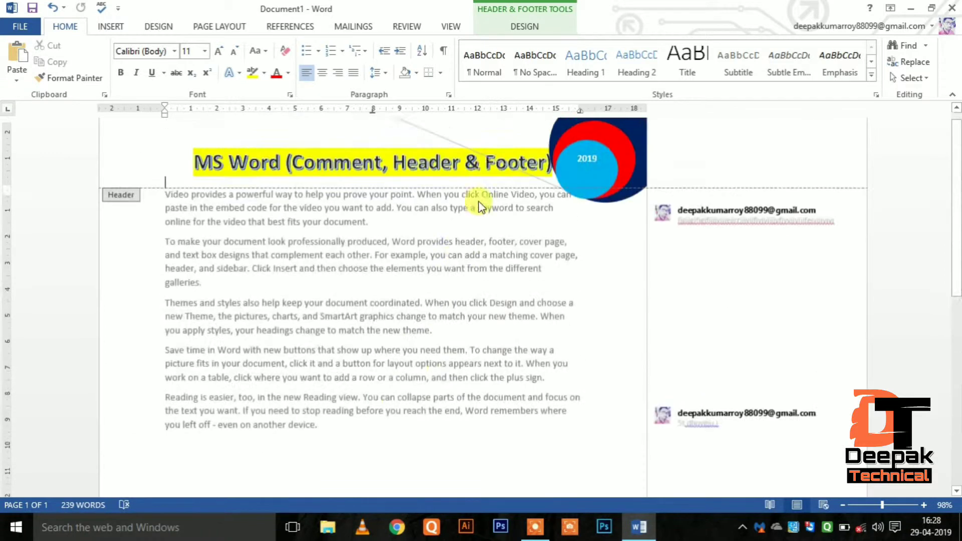
left_click(110, 27)
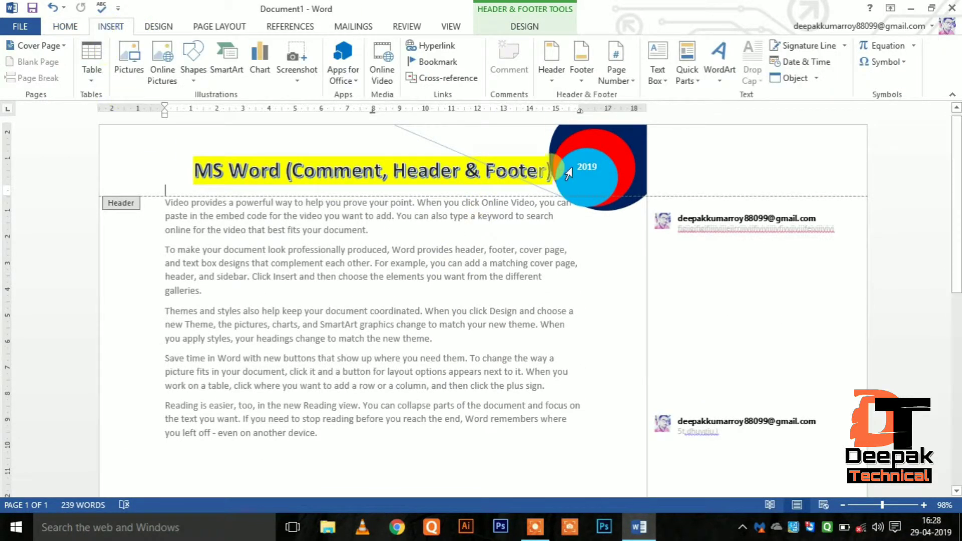
left_click(552, 75)
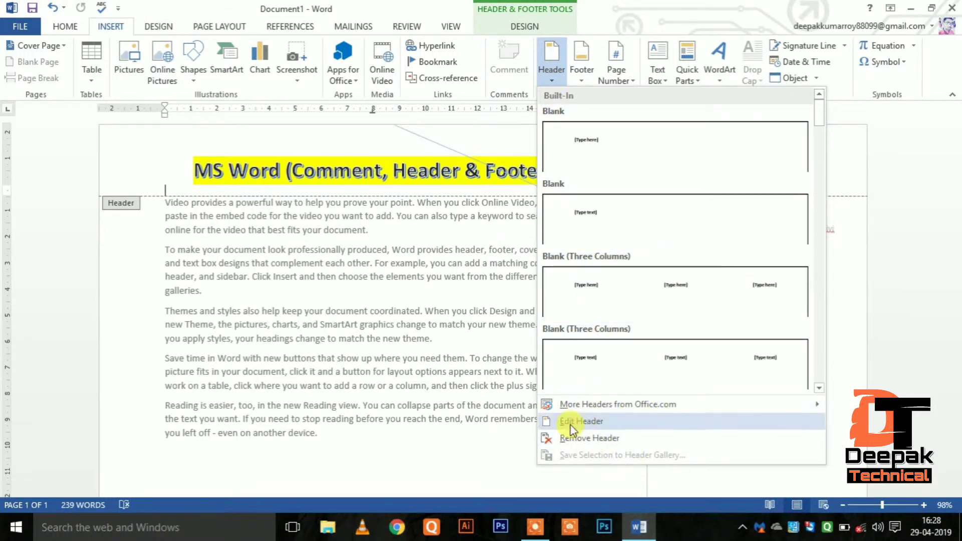
left_click(606, 422)
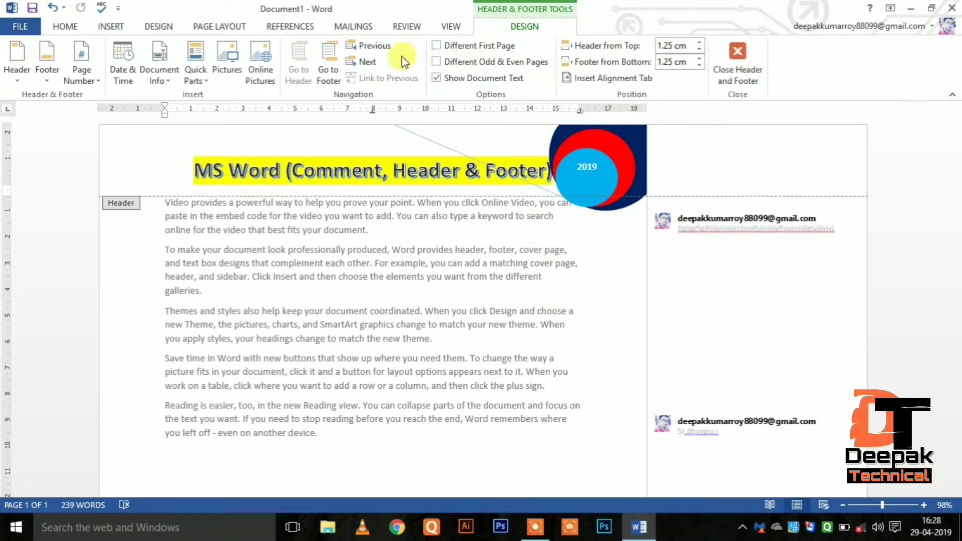
left_click(110, 27)
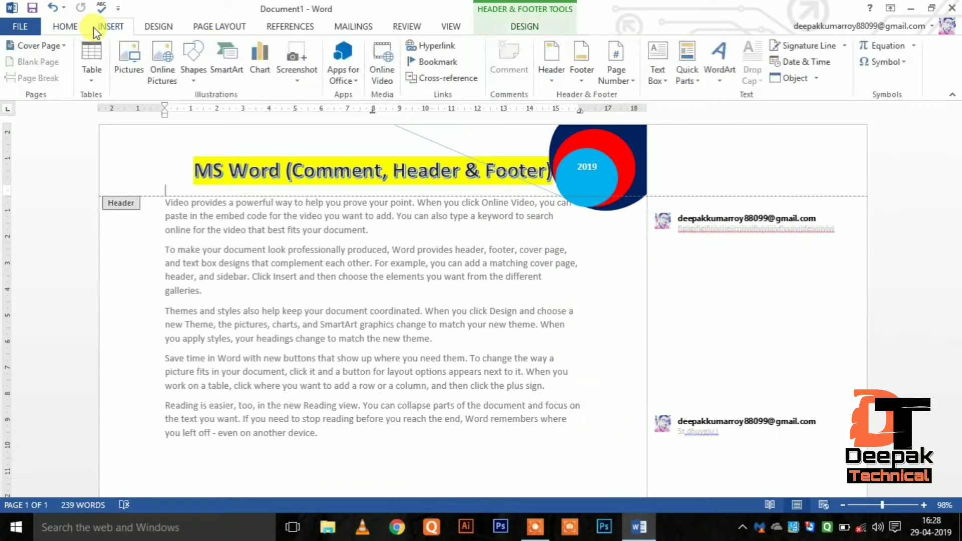
left_click(553, 79)
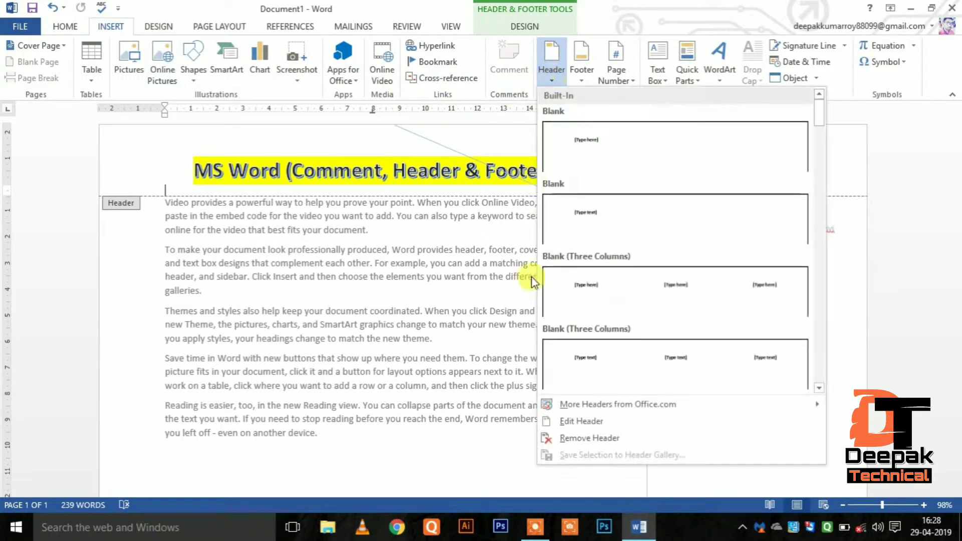
left_click(585, 438)
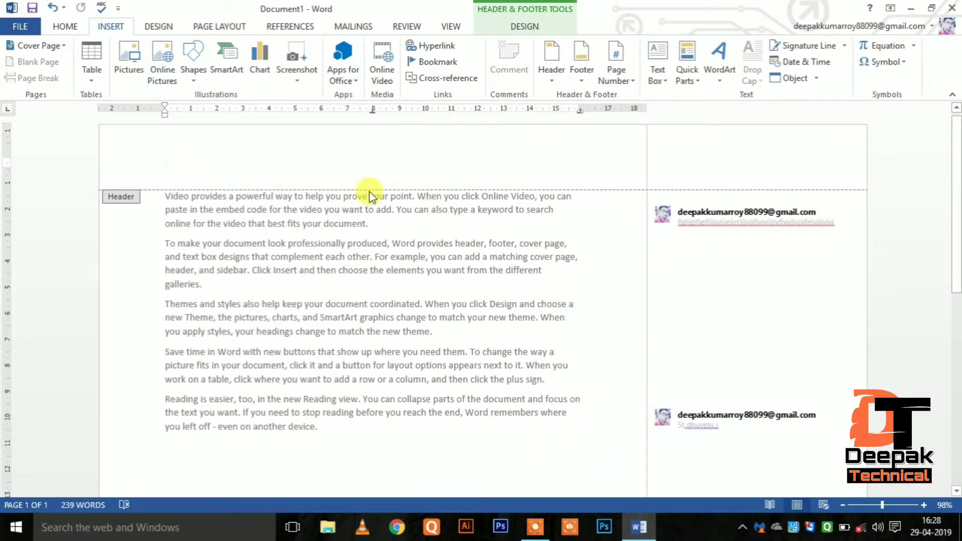
left_click(52, 7)
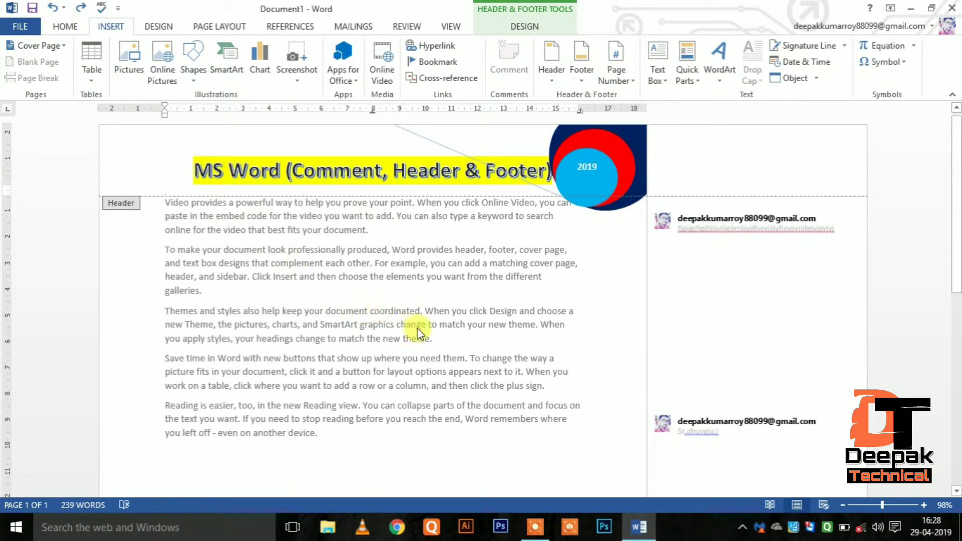
left_click(524, 26)
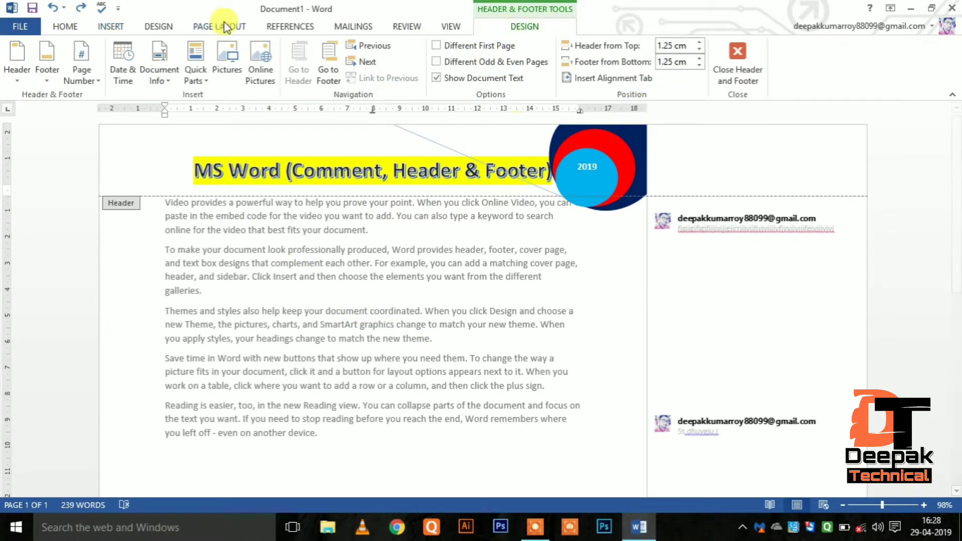
left_click(112, 27)
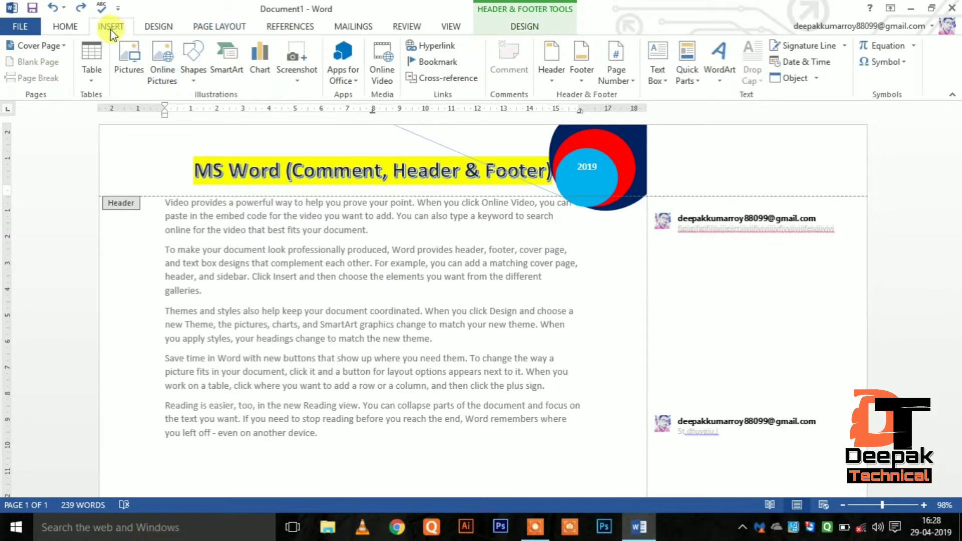
Insert the Ion (Dark) footer from the Footer gallery
left_click(580, 76)
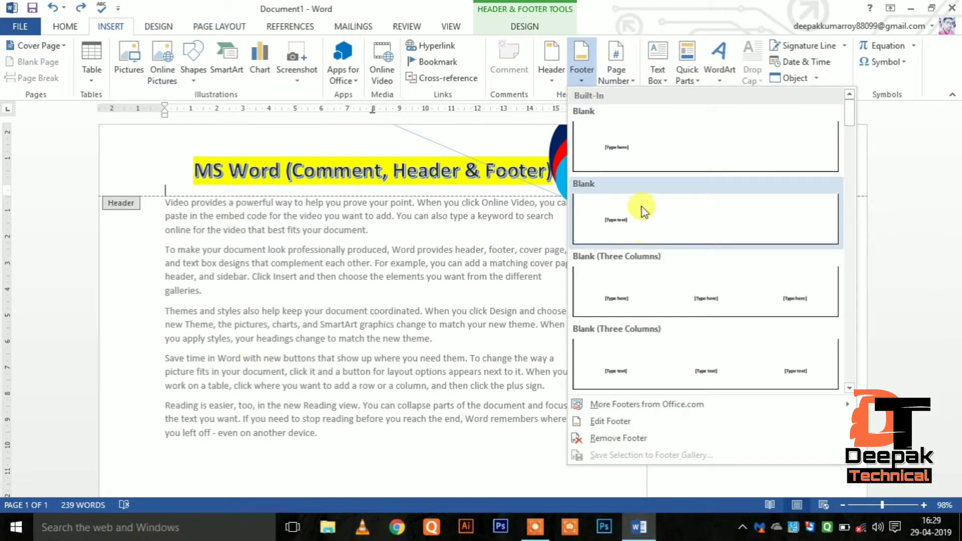
scroll(660, 284, "down", 2)
scroll(661, 281, "down", 4)
scroll(665, 263, "up", 2)
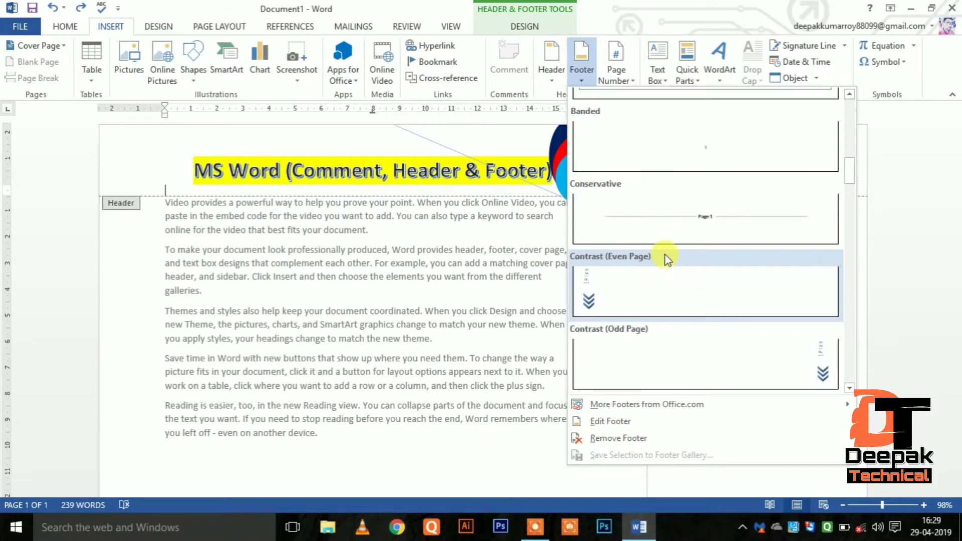
scroll(665, 260, "down", 2)
scroll(666, 263, "down", 2)
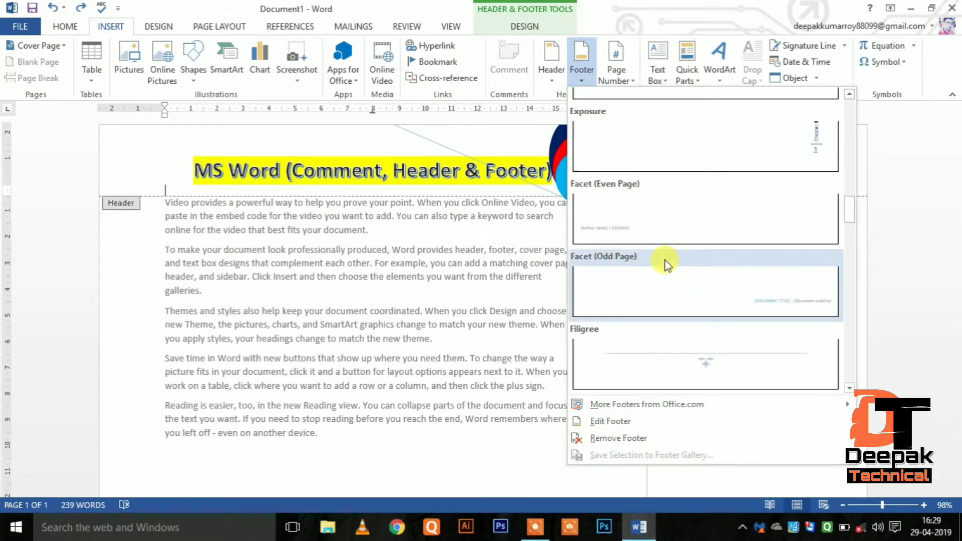
scroll(666, 264, "down", 4)
scroll(665, 264, "up", 4)
scroll(666, 262, "down", 2)
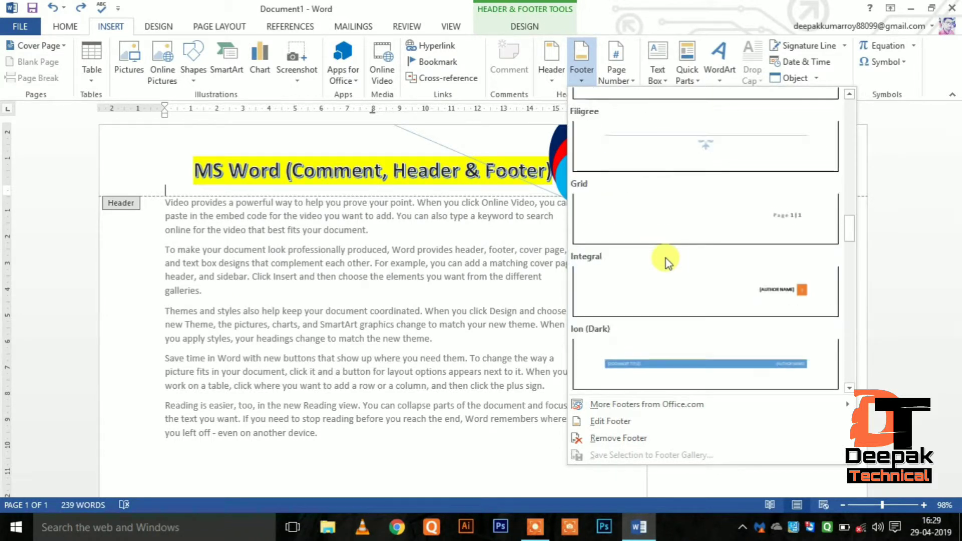
left_click(705, 370)
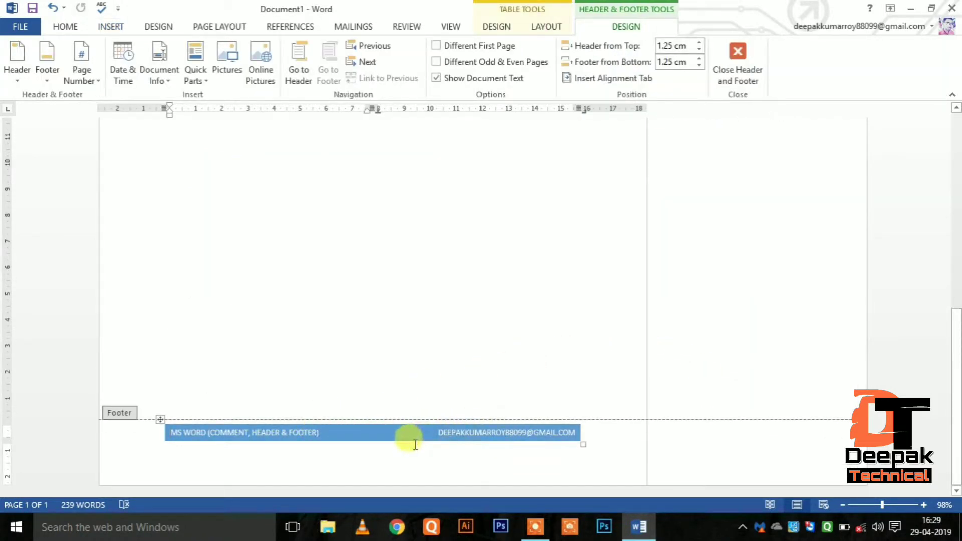
Enlarge the footer's author e-mail text to 14 pt
left_click_drag(394, 437, 583, 437)
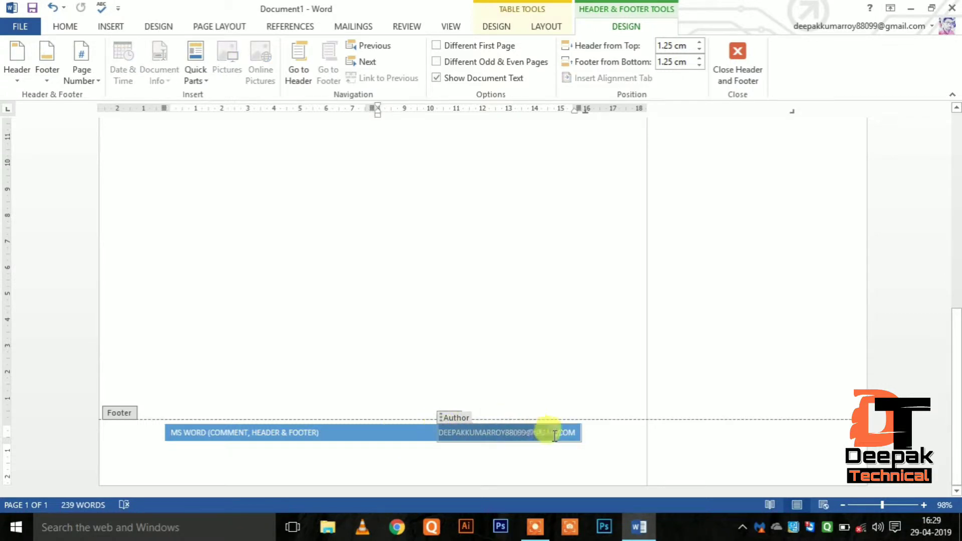
left_click(110, 27)
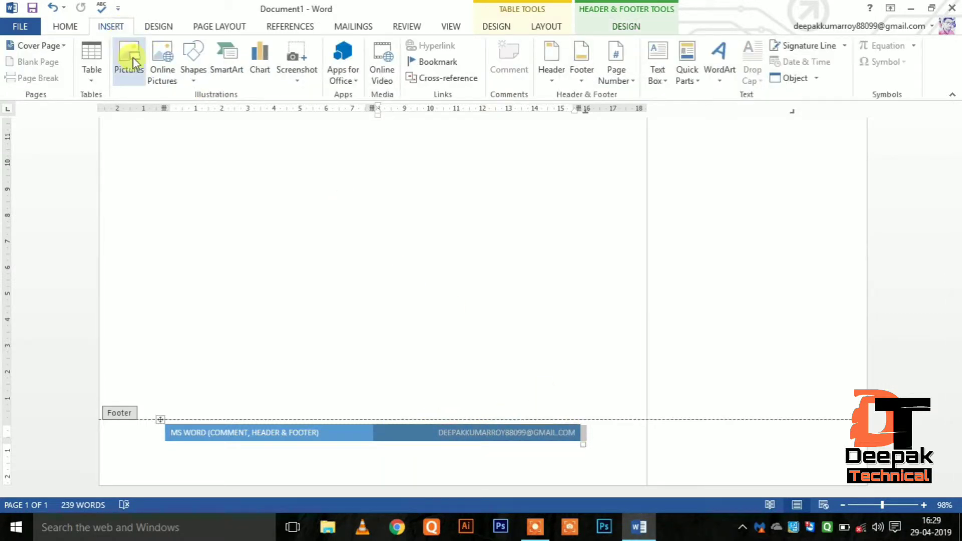
left_click(63, 26)
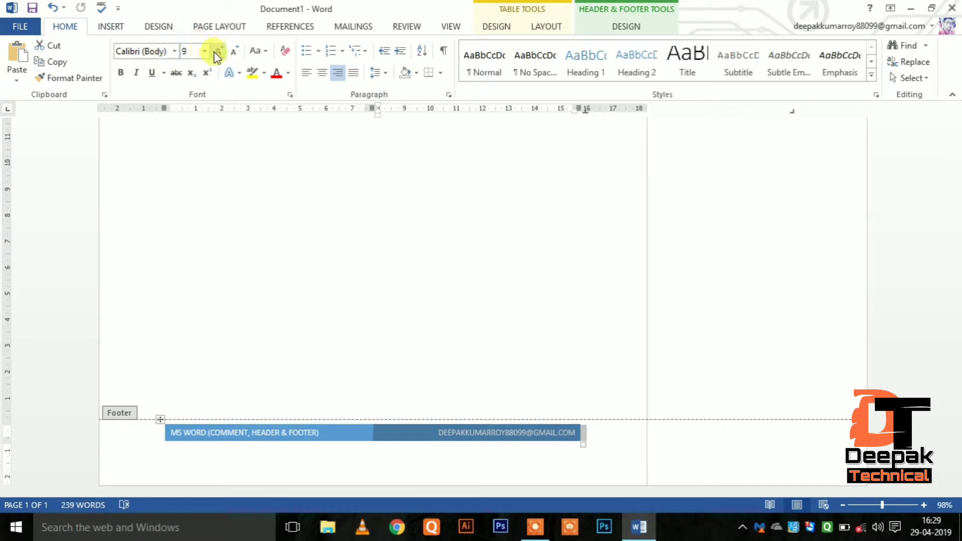
left_click(215, 53)
left_click(214, 52)
left_click(215, 53)
left_click(214, 52)
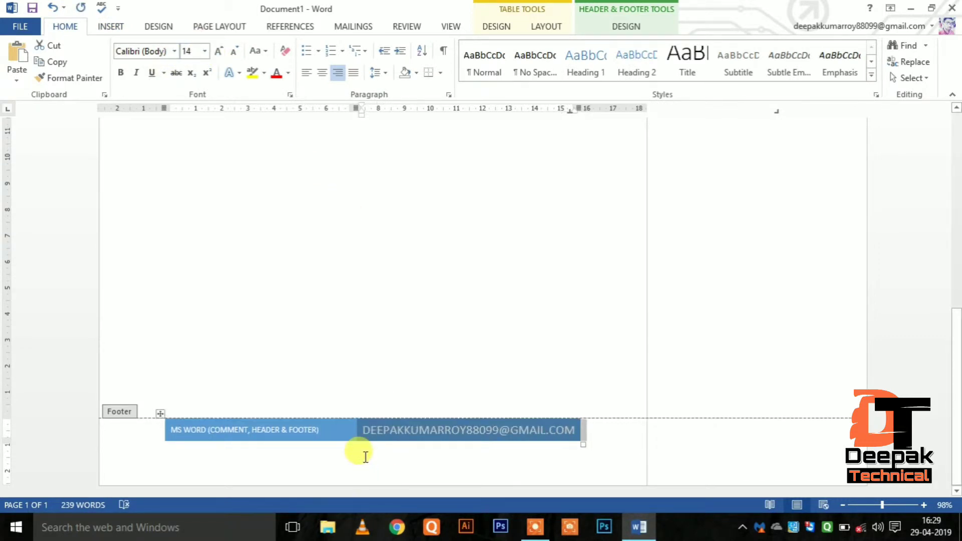
Select the footer table and review the Table Tools Design and Layout options
left_click_drag(365, 456, 358, 425)
left_click(497, 27)
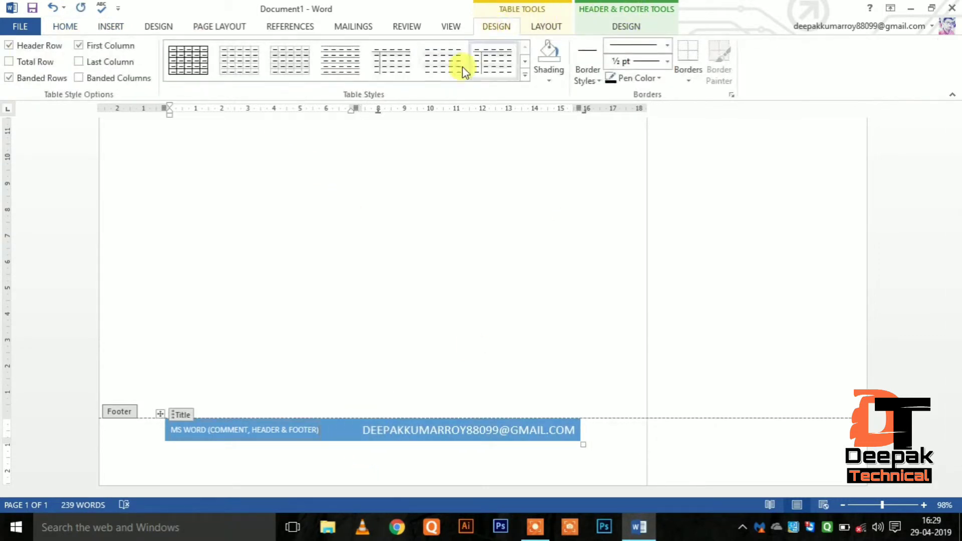
left_click(546, 26)
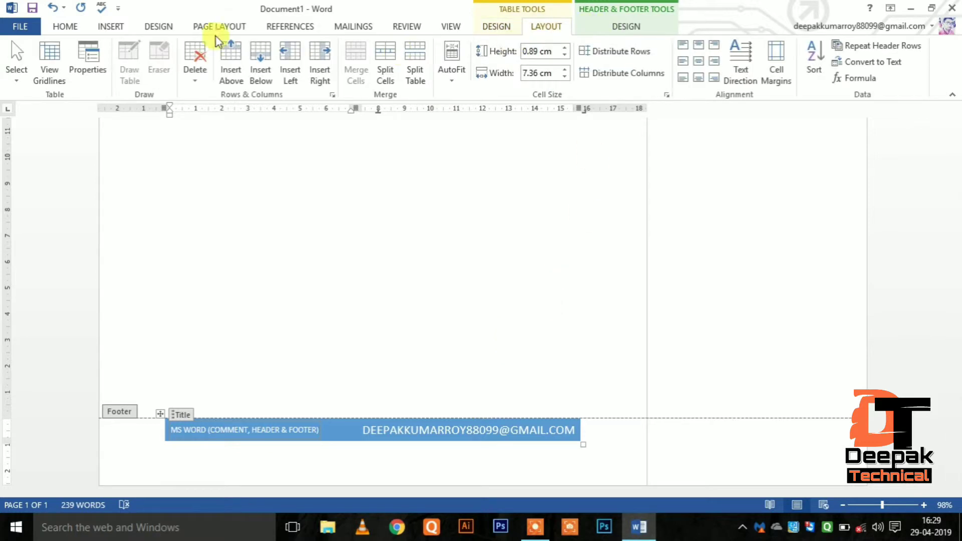
left_click(65, 26)
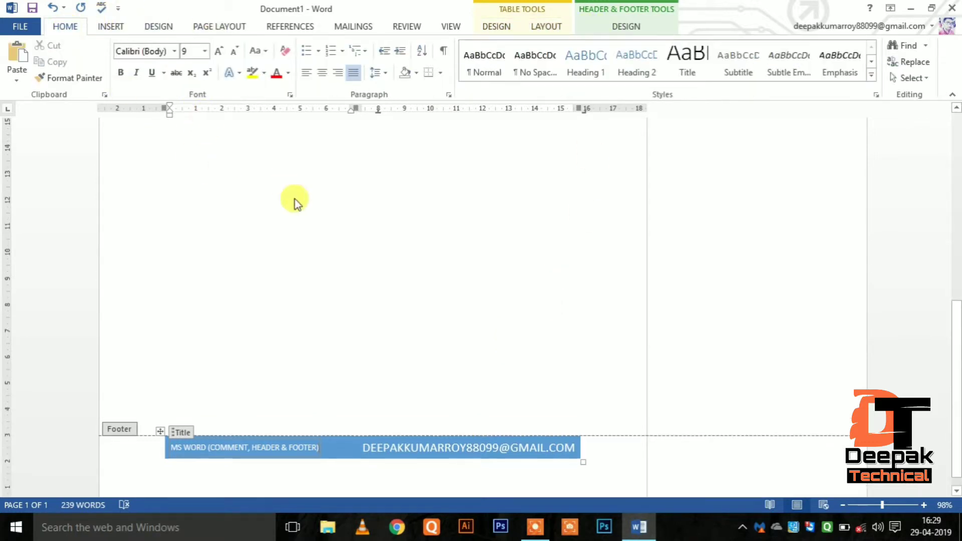
scroll(296, 200, "up", 10)
scroll(296, 200, "up", 3)
Dismiss the Footer gallery unchanged, then close Document1 to reach the save prompt
left_click(110, 26)
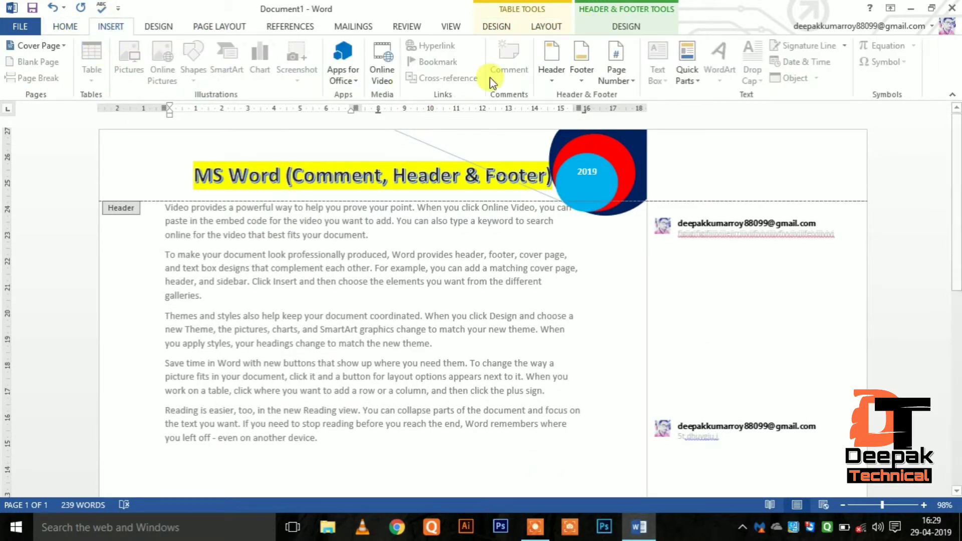
left_click(582, 70)
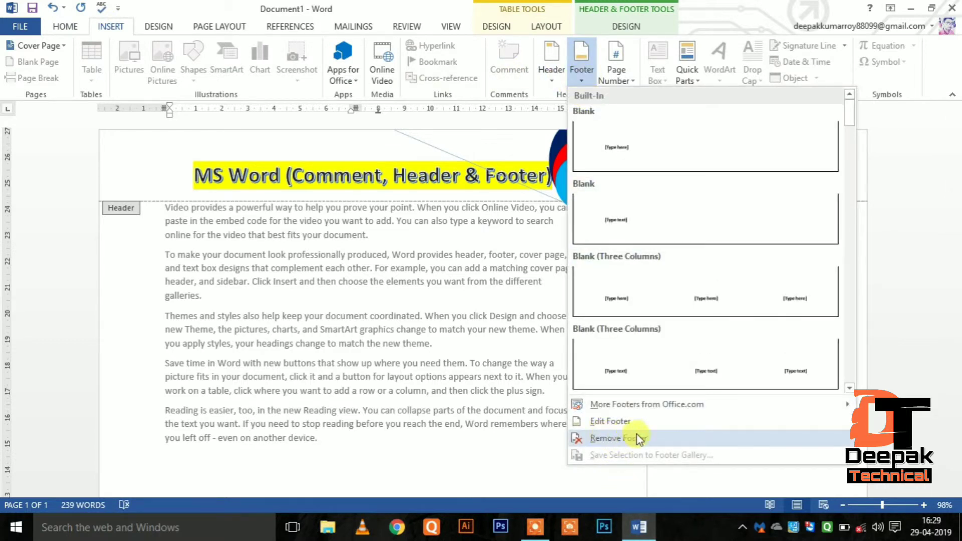
left_click(495, 336)
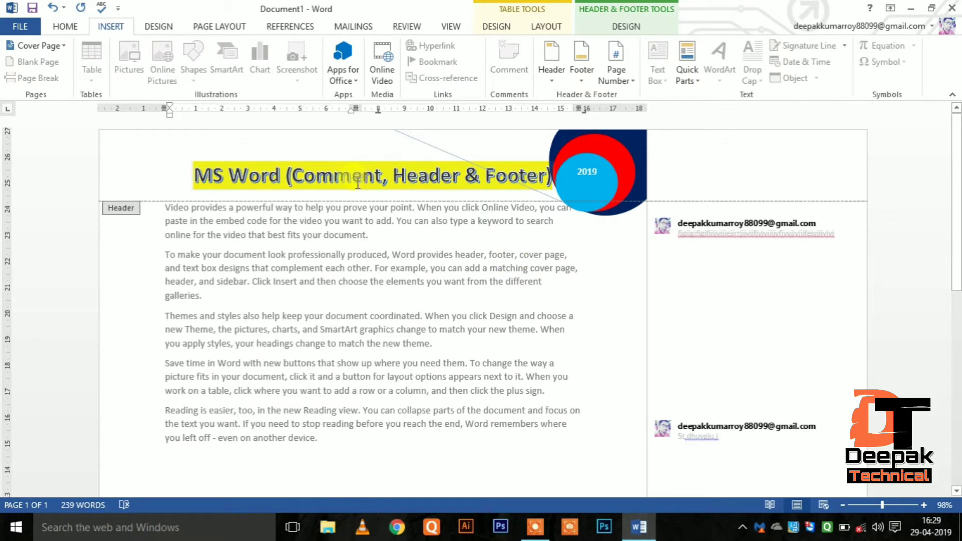
scroll(461, 260, "down", 2)
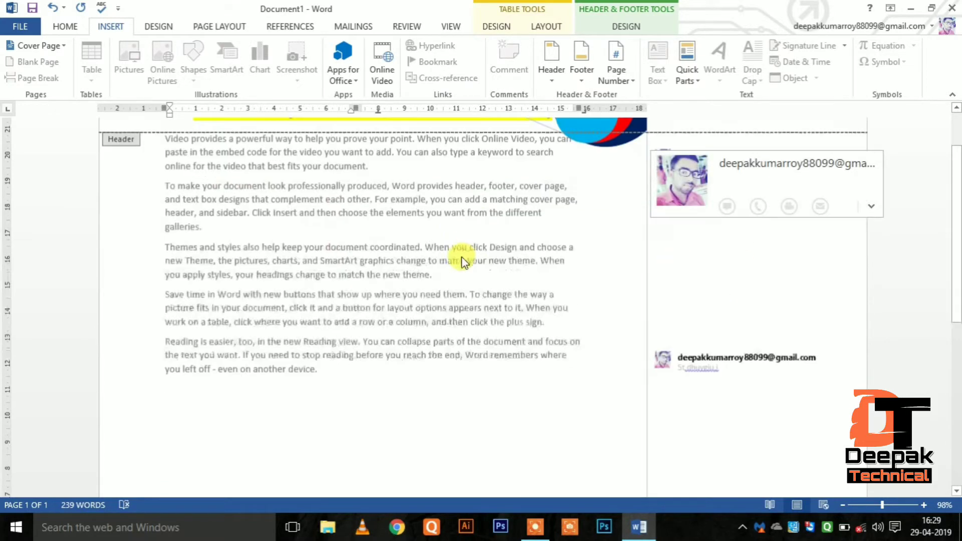
scroll(453, 301, "down", 5)
scroll(433, 321, "up", 3)
scroll(431, 281, "up", 6)
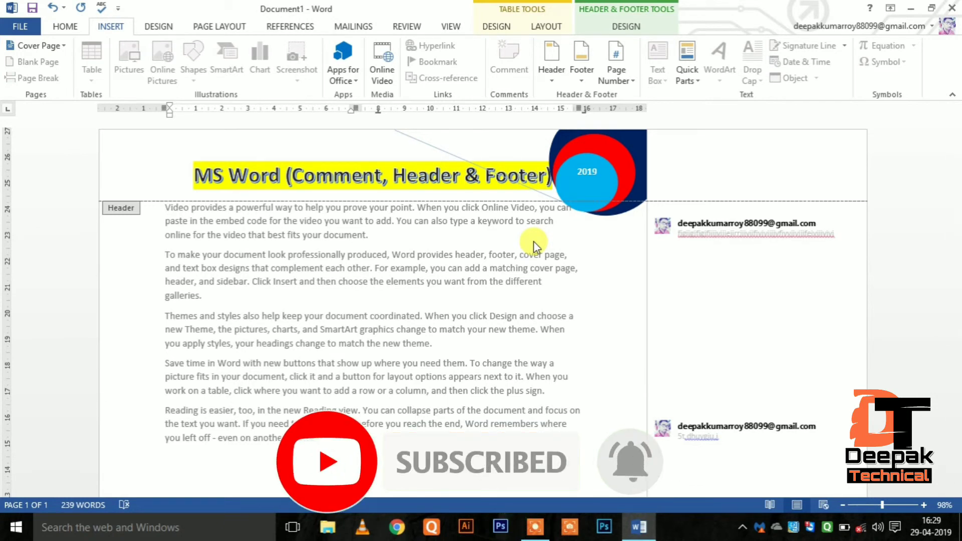
left_click(951, 8)
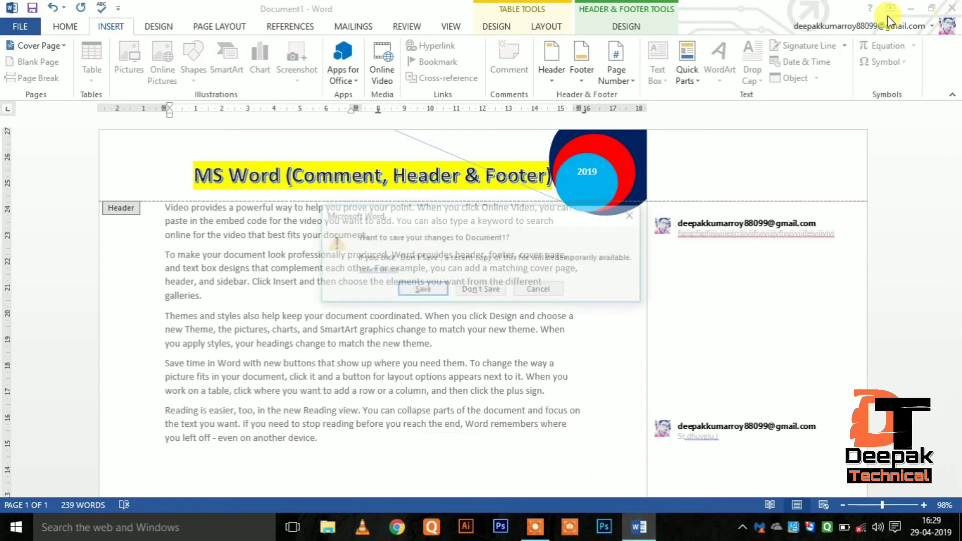